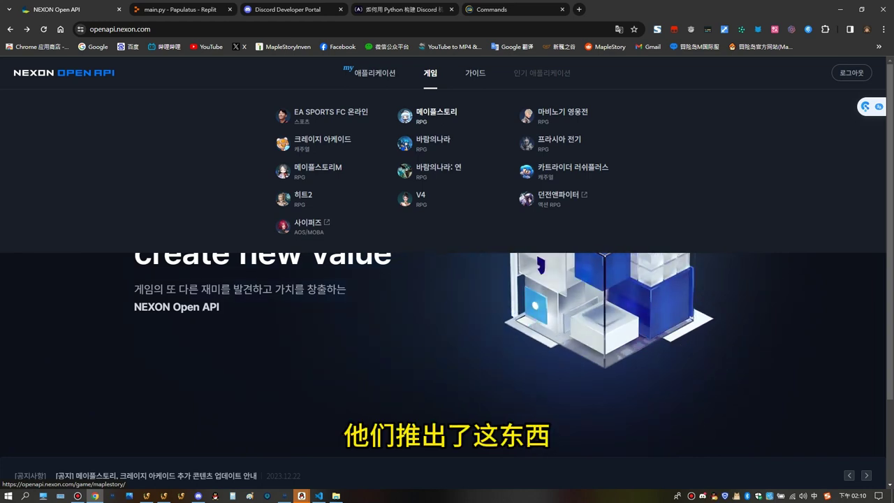
Step: Open the MapleStory (메이플스토리) API page and look over the list of available character endpoints
left_click(427, 116)
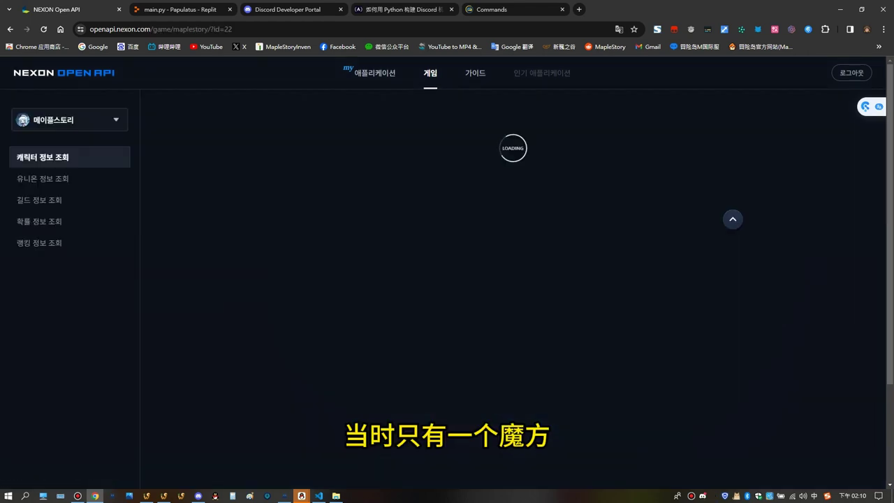
scroll(306, 438, "down", 6)
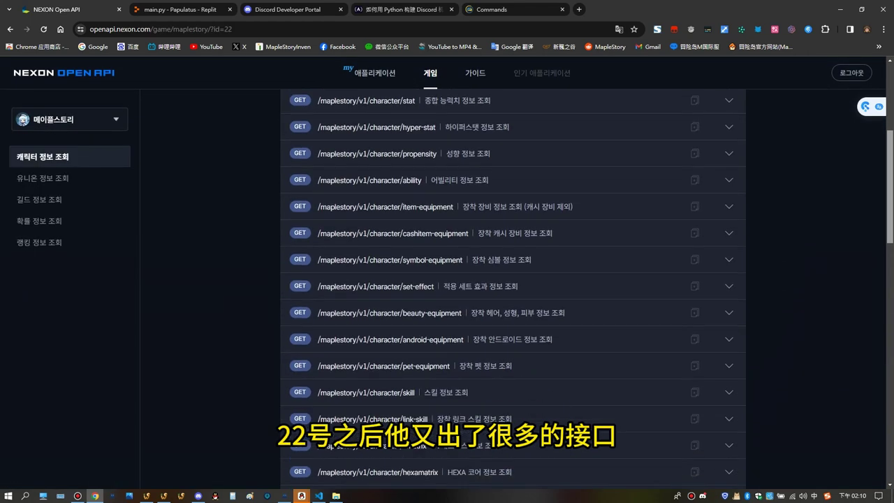
scroll(306, 438, "up", 5)
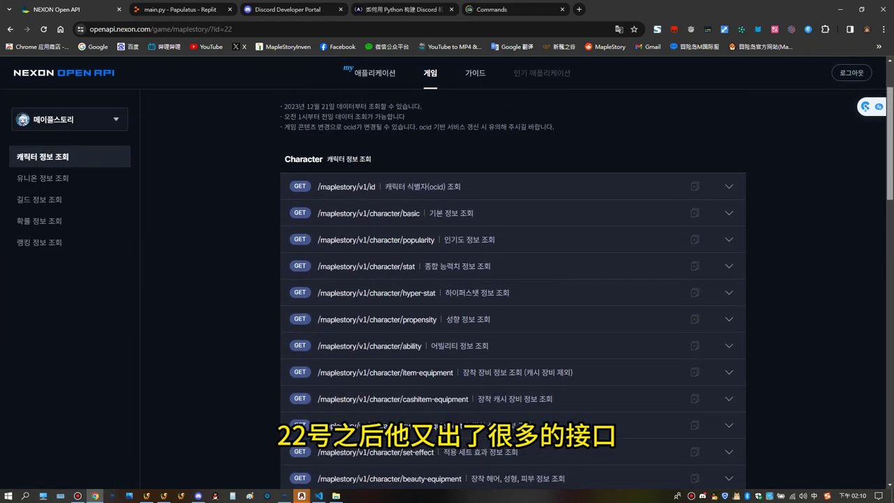
scroll(306, 438, "up", 2)
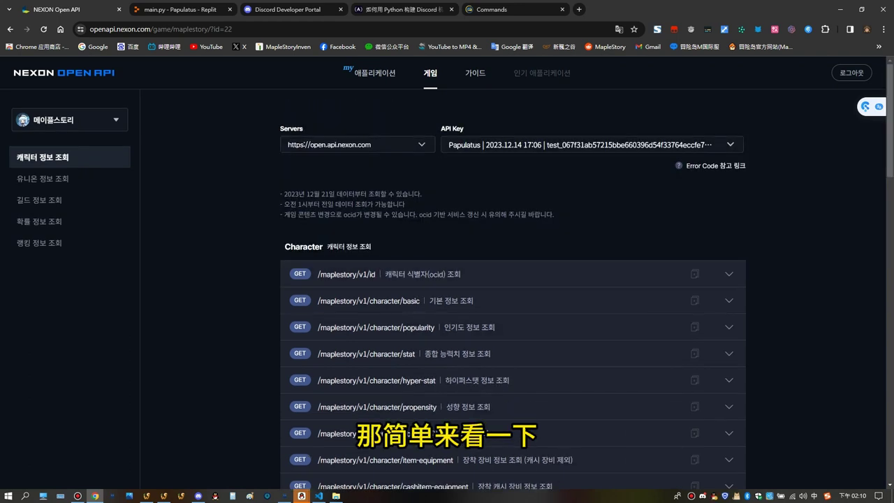
Step: View the application registration form (애플리케이션 등록), and open the list of registered applications
mouse_move(369, 74)
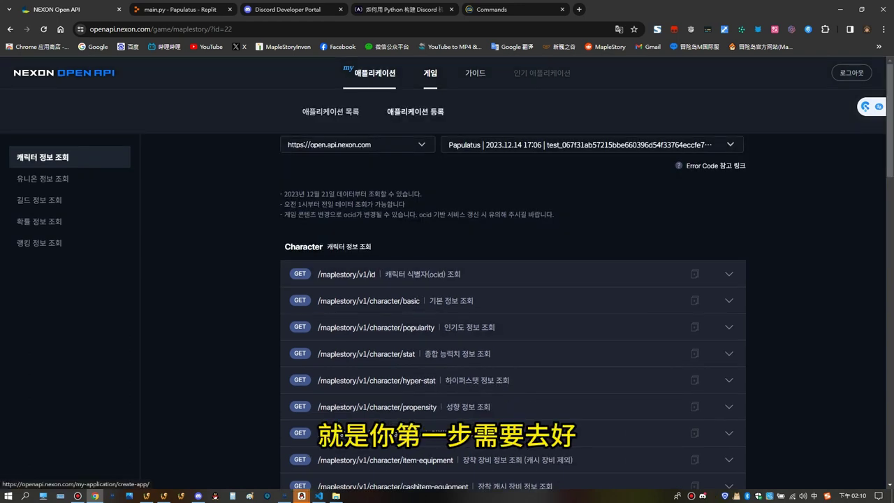
left_click(415, 112)
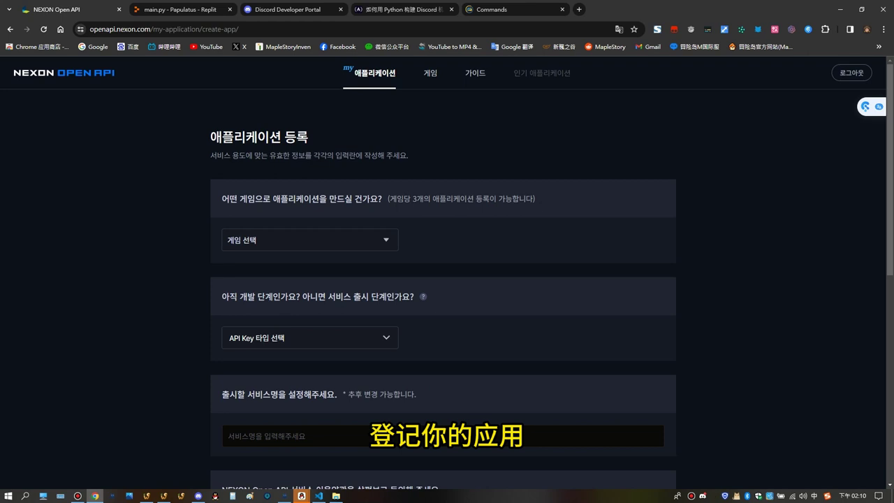
mouse_move(889, 168)
left_mouse_down()
mouse_move(889, 323)
mouse_move(889, 168)
left_mouse_up()
mouse_move(374, 73)
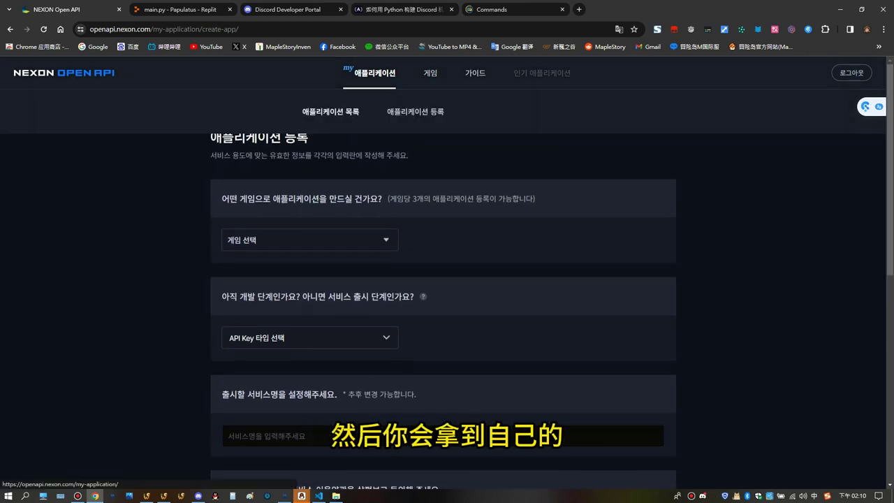
left_click(330, 111)
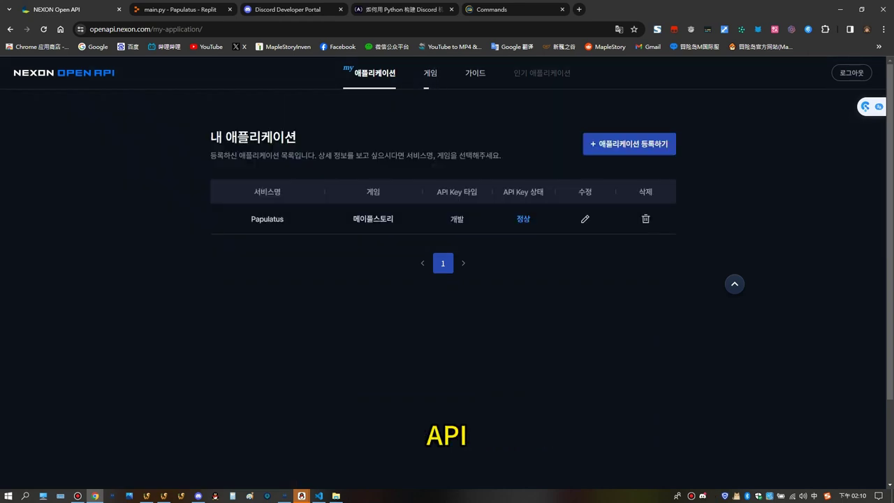
Step: Open the API usage guide (API 사용하기) and examine its Java, JavaScript and Python sample code
mouse_move(430, 73)
left_click(437, 112)
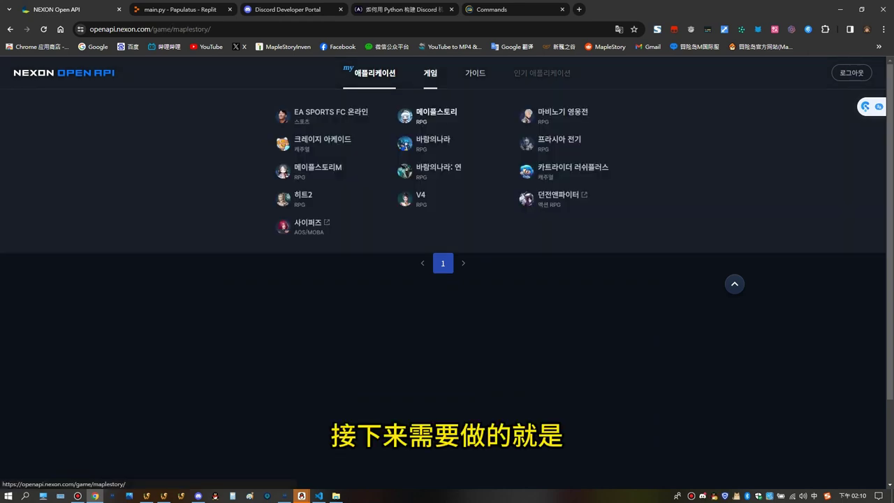
mouse_move(475, 74)
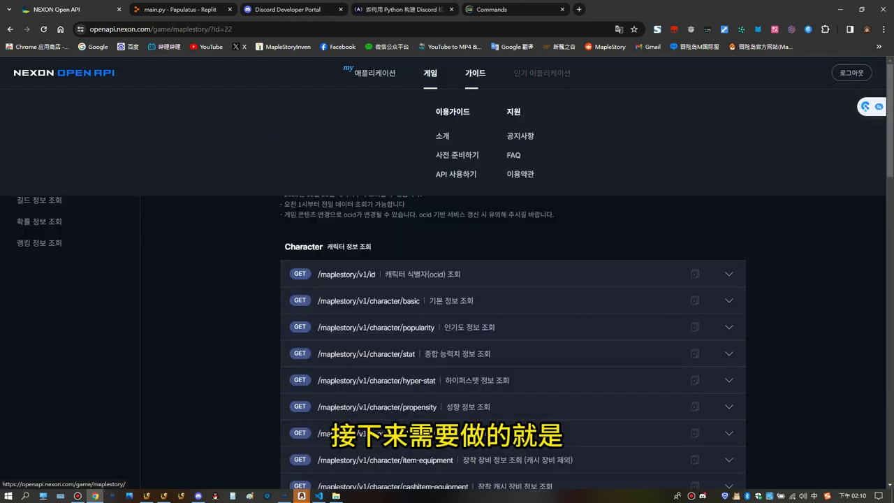
left_click(456, 174)
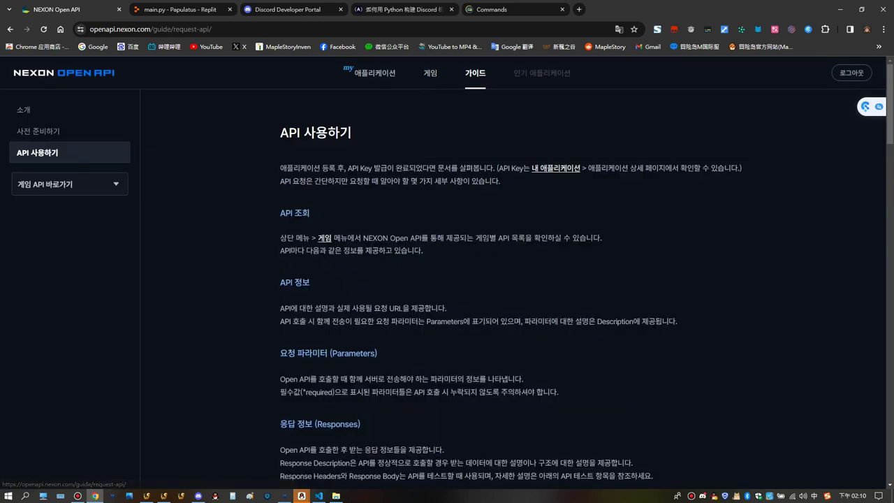
scroll(513, 279, "down", 10)
scroll(513, 279, "down", 8)
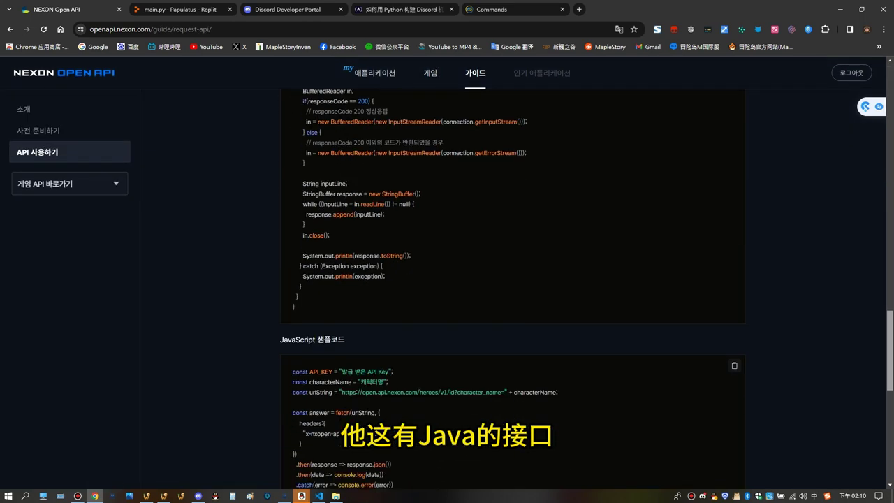
scroll(513, 279, "down", 2)
scroll(514, 280, "down", 3)
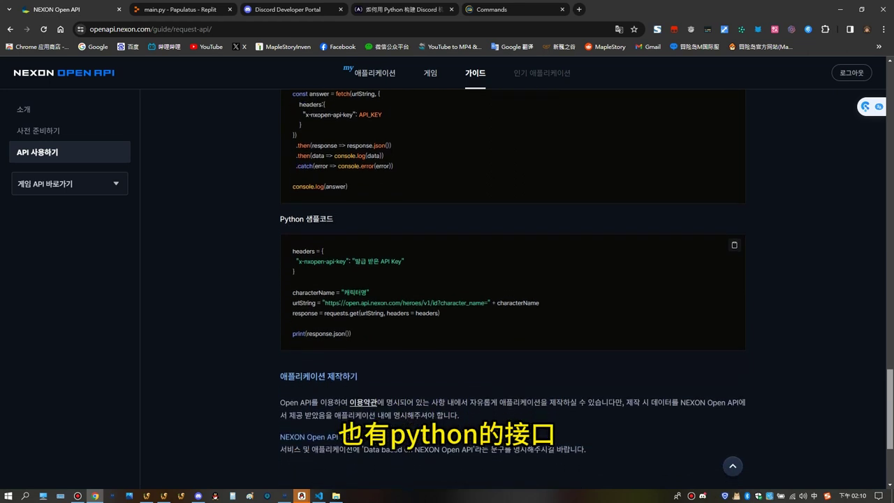
scroll(513, 279, "up", 1)
Step: In the MapleStory API page, run a trial request on /maplestory/v1/id with the character_name 진격캐넌
mouse_move(374, 73)
mouse_move(430, 73)
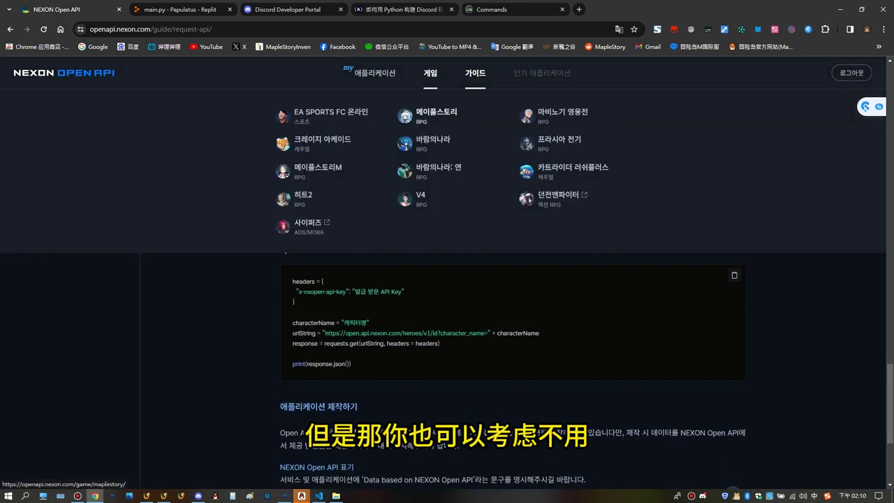
left_click(436, 111)
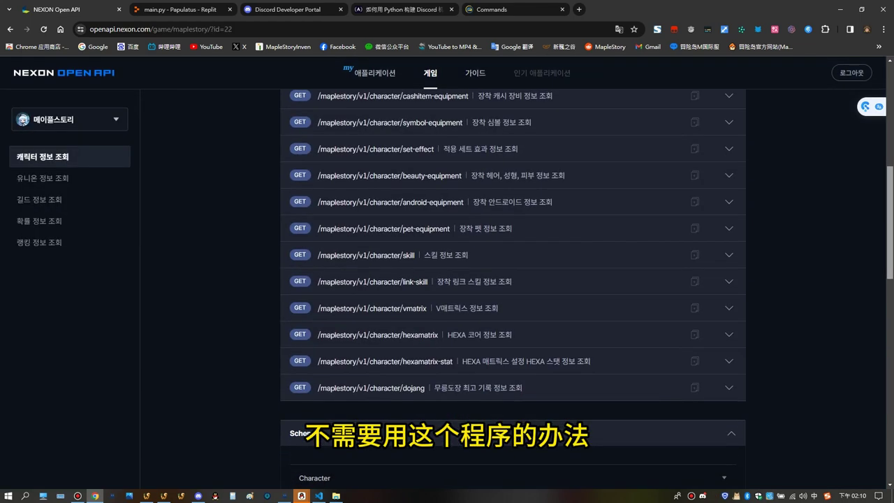
scroll(513, 279, "up", 5)
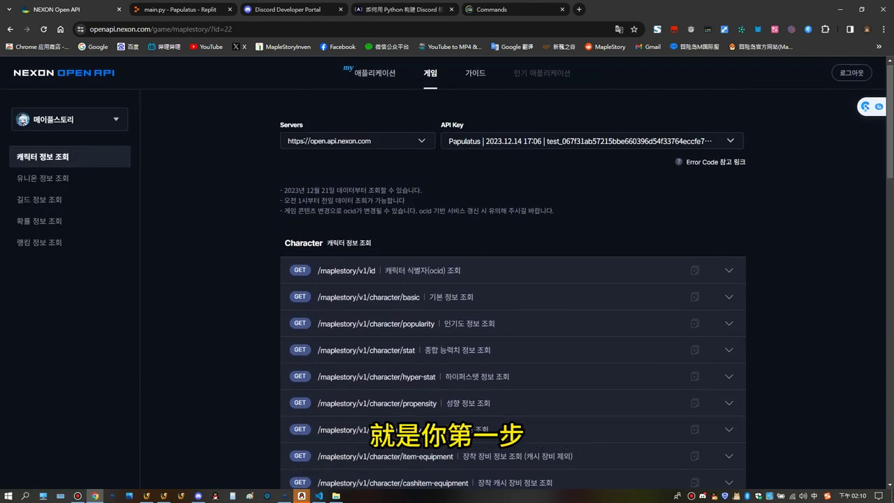
left_click(513, 270)
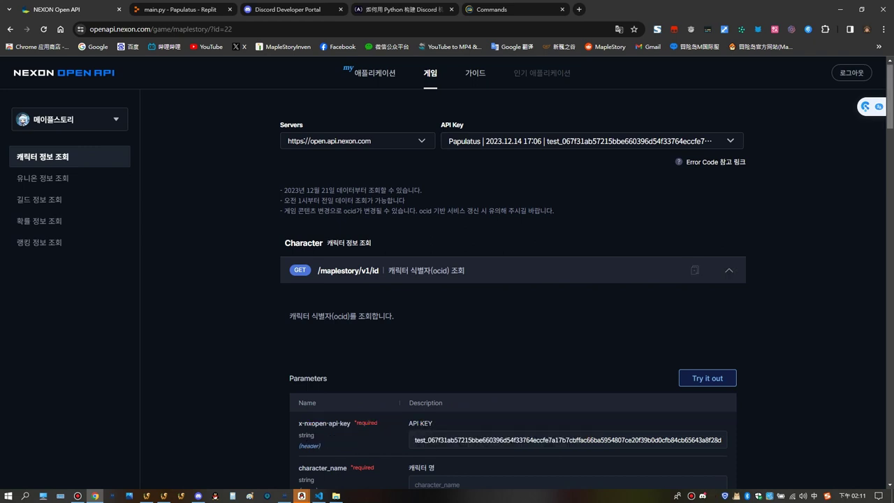
scroll(513, 279, "down", 1)
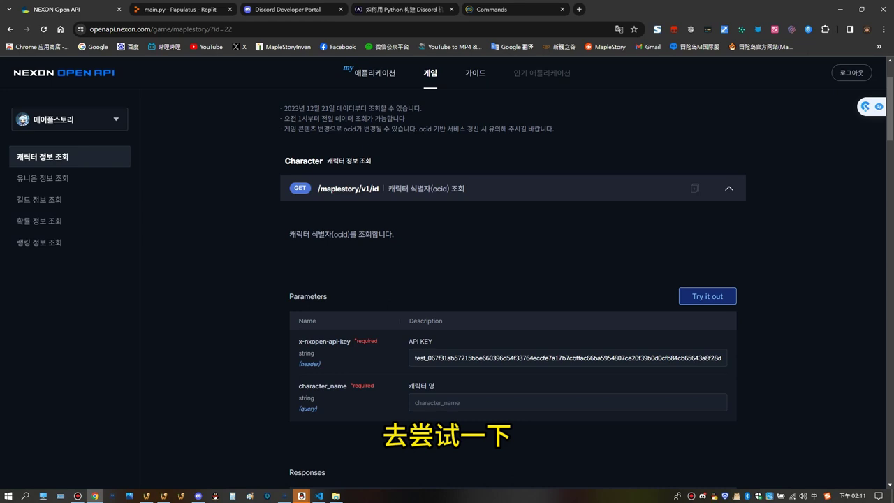
left_click(708, 296)
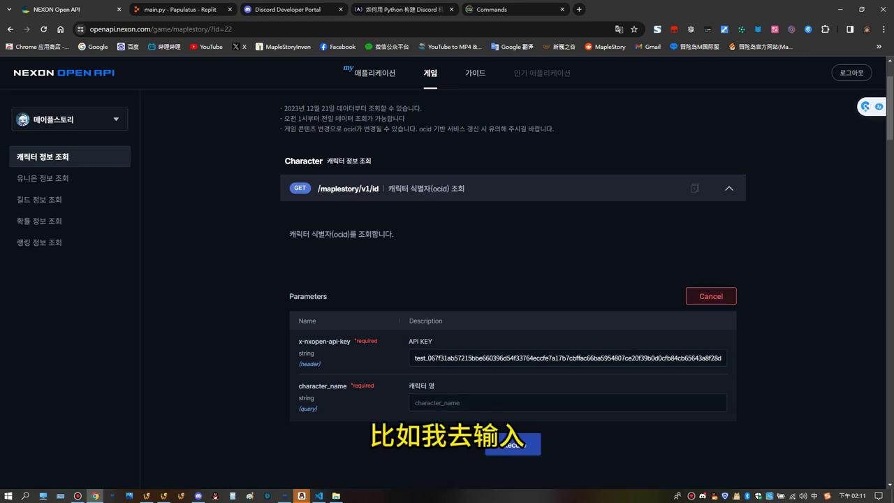
left_click(489, 402)
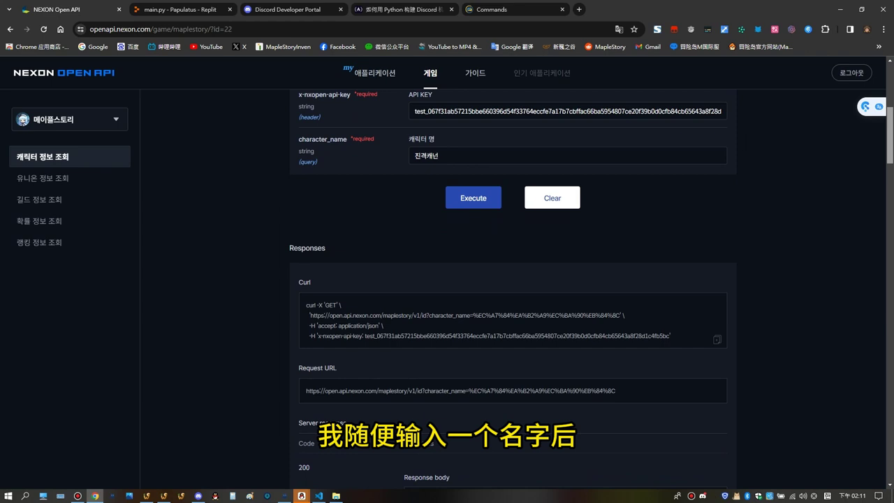
scroll(419, 391, "down", 2)
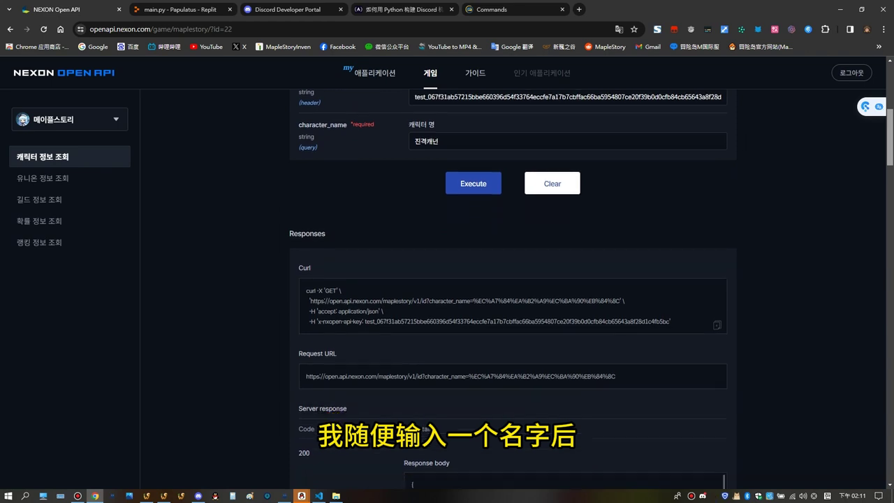
Step: Copy the ocid value from the response body and collapse the /maplestory/v1/id endpoint
left_click_drag(436, 355, 536, 357)
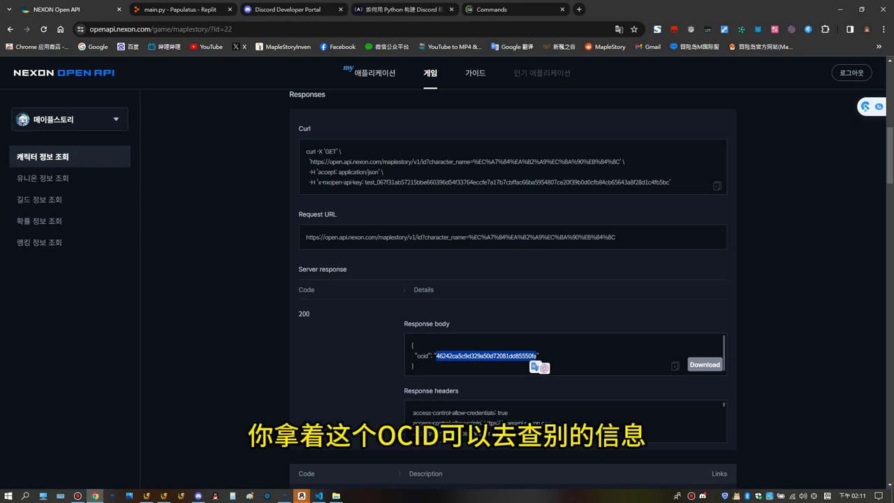
left_click_drag(889, 155, 889, 92)
left_click(728, 274)
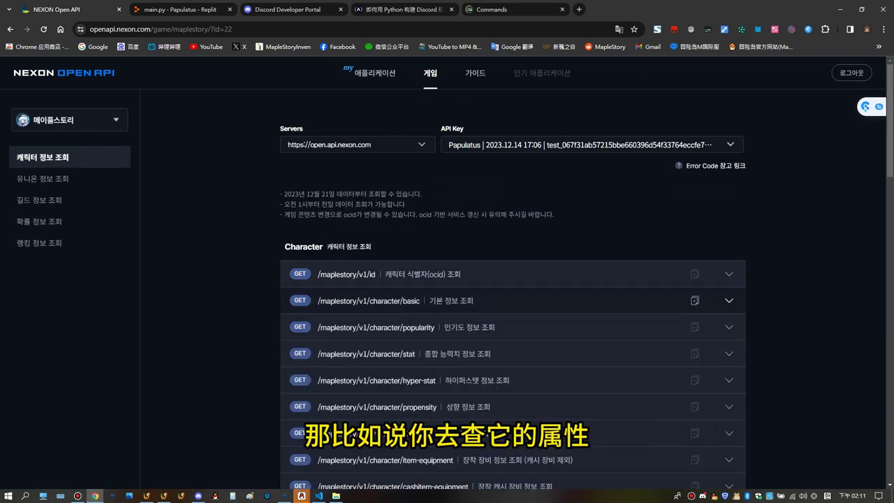
Step: Run a trial request on /maplestory/v1/character/stat with the copied ocid and the date 2023-12-24
left_click(728, 353)
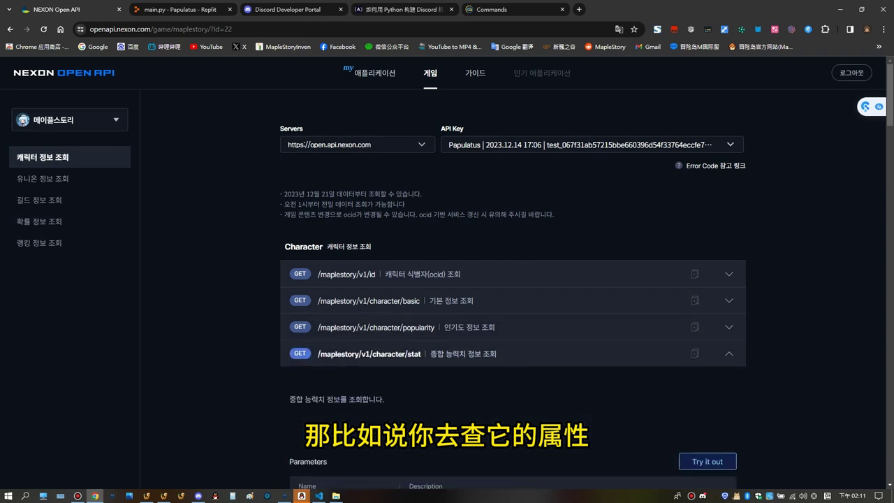
scroll(513, 279, "down", 4)
left_click_drag(409, 259, 447, 259)
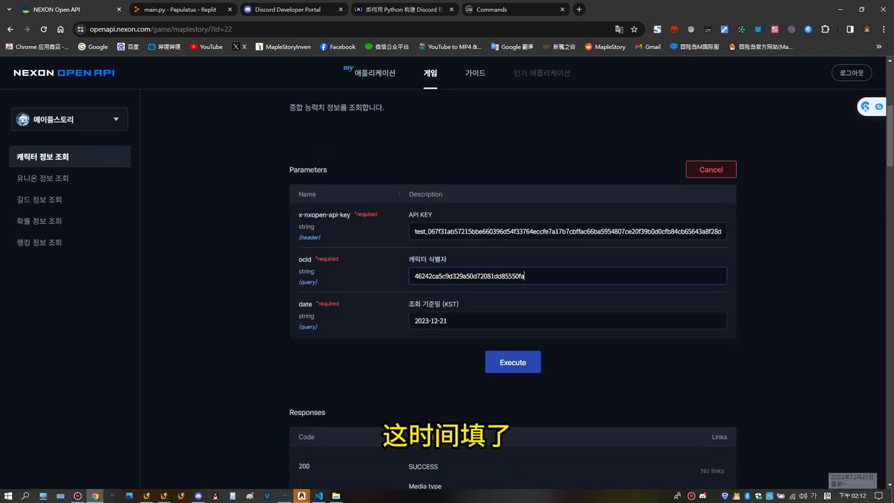
left_click(448, 320)
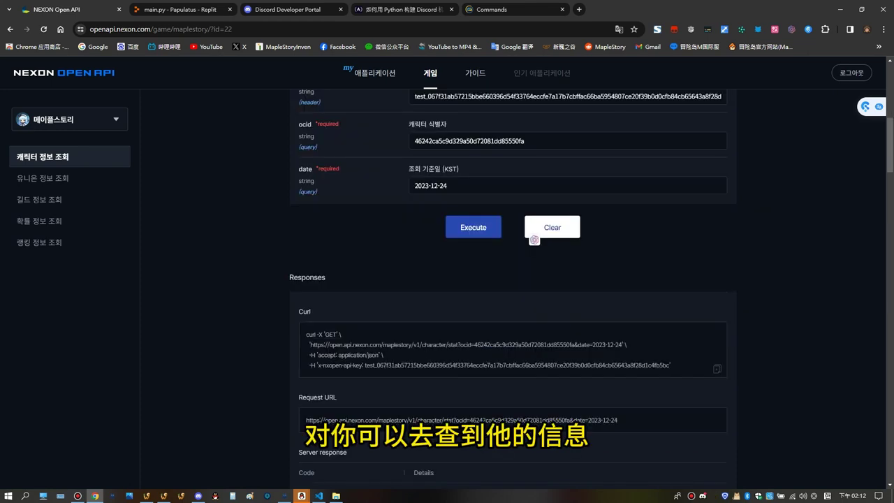
Step: Examine the stat response body, including the date, character class and the entries of the final_stat array
scroll(534, 239, "down", 4)
scroll(534, 269, "down", 2)
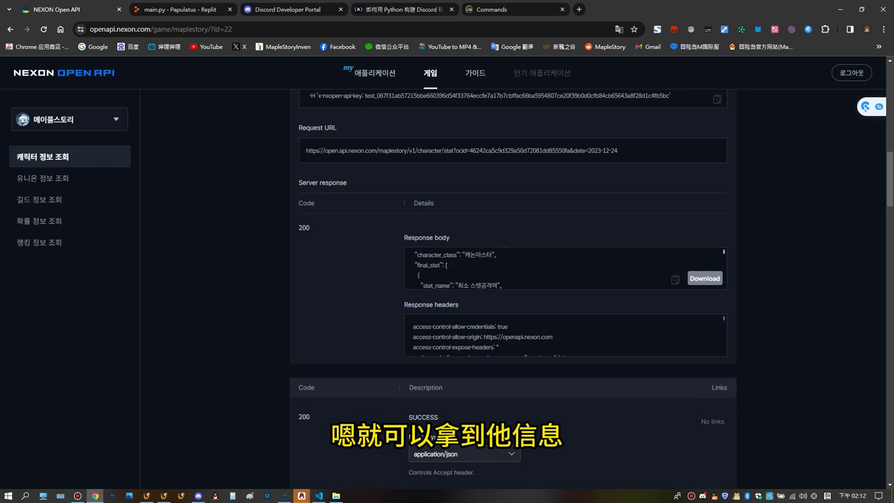
left_click_drag(723, 252, 724, 250)
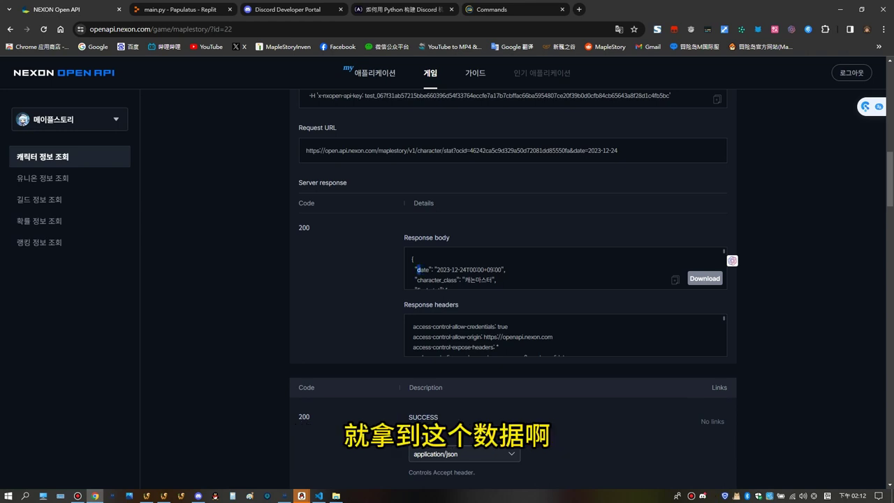
left_click_drag(422, 269, 442, 246)
left_click(442, 246)
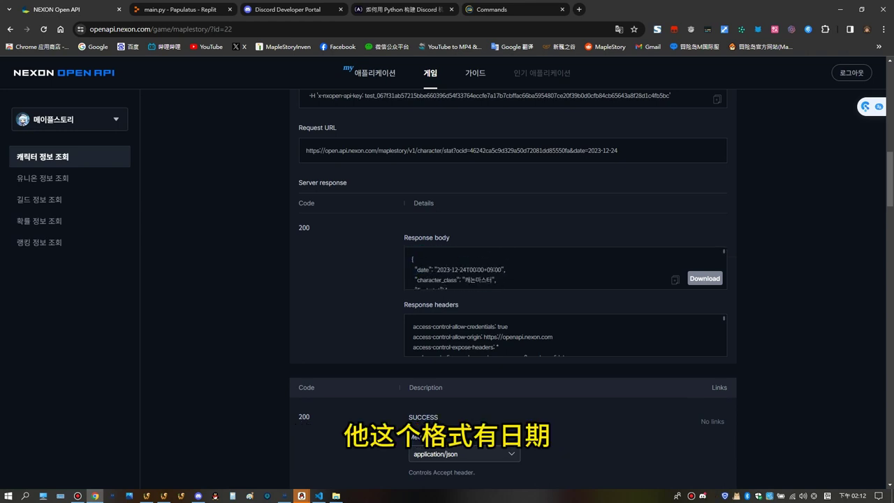
left_click_drag(418, 269, 457, 271)
left_click(507, 270)
left_click(459, 273)
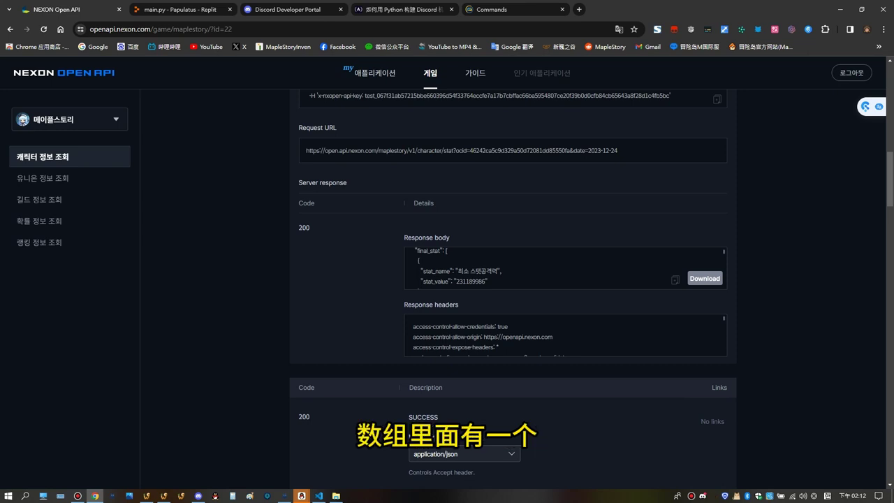
left_click_drag(416, 260, 480, 311)
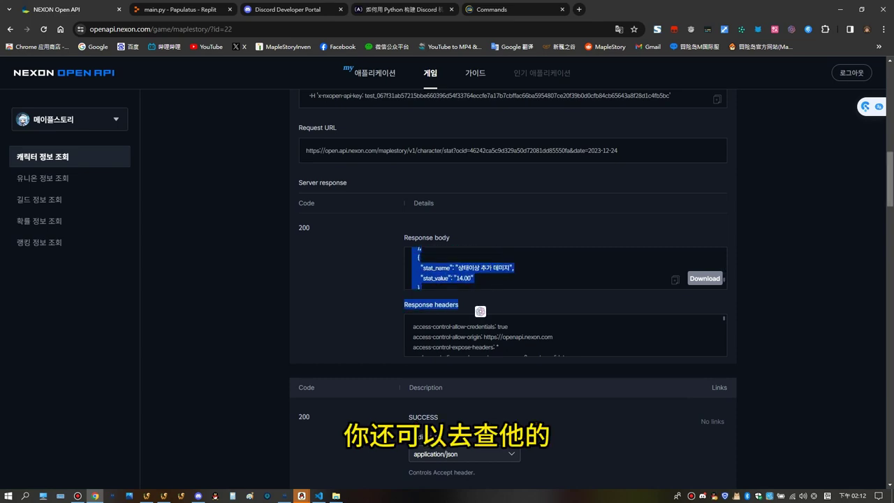
Step: Collapse the stat endpoint and run a trial request on /maplestory/v1/character/basic with the copied ocid and the date 2023-12-24
scroll(480, 311, "up", 10)
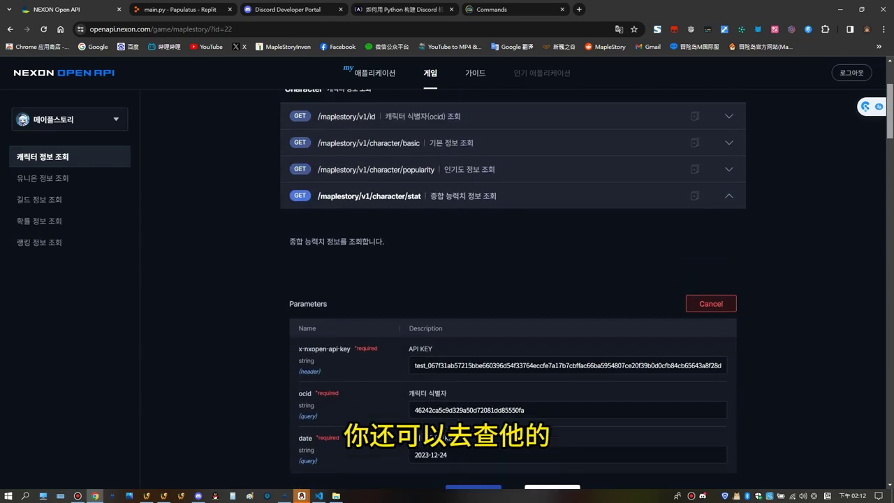
left_click(489, 243)
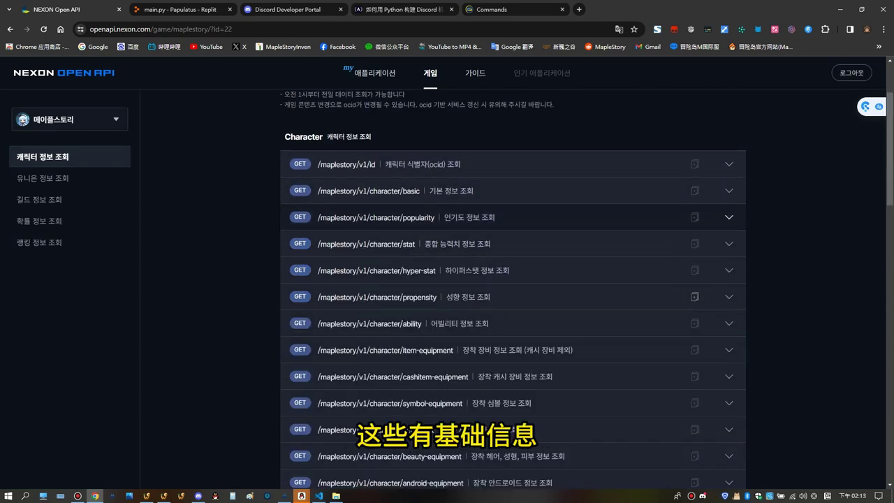
left_click(447, 191)
left_click(707, 298)
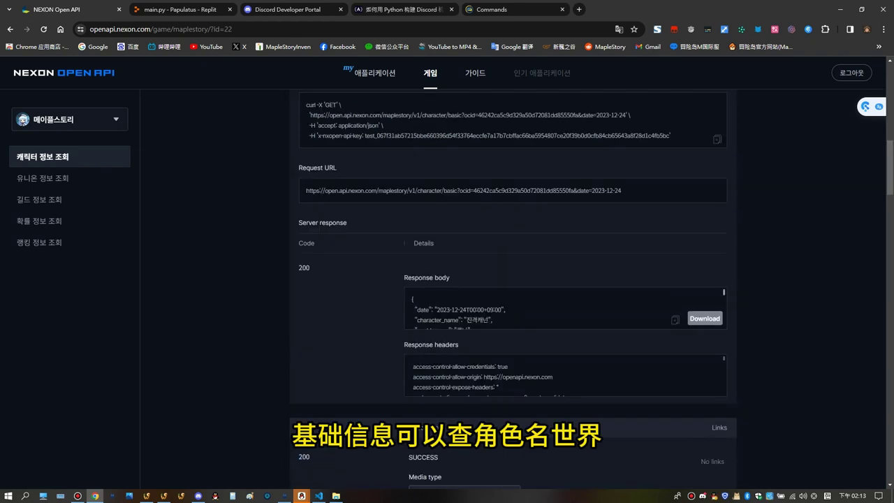
scroll(565, 308, "down", 2)
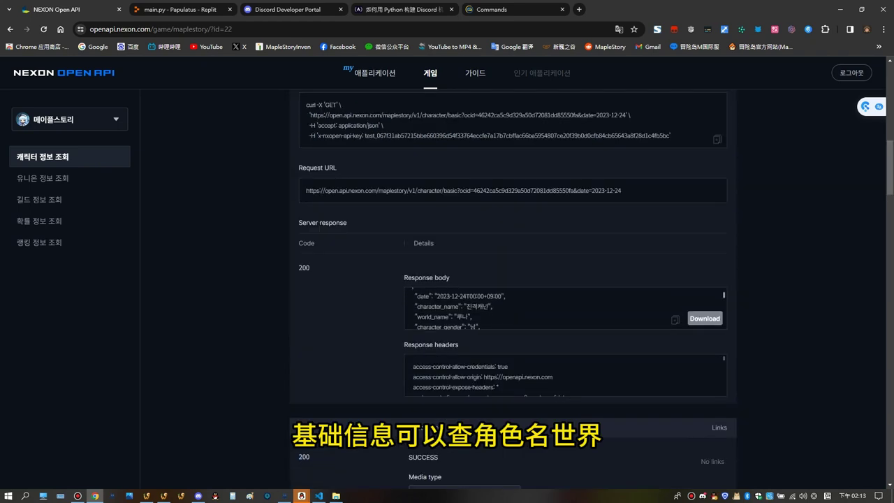
Step: Examine the basic response body through to the character_image entry, and collapse the /maplestory/v1/character/basic endpoint
scroll(565, 308, "down", 3)
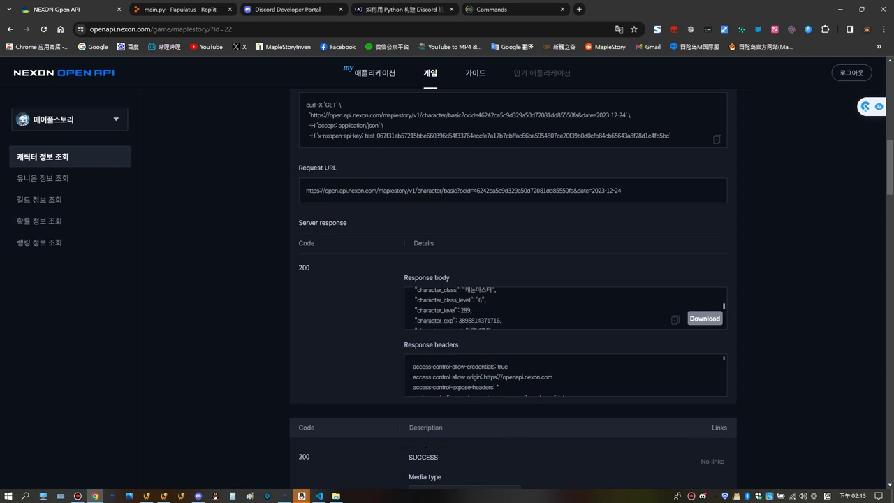
scroll(564, 308, "down", 1)
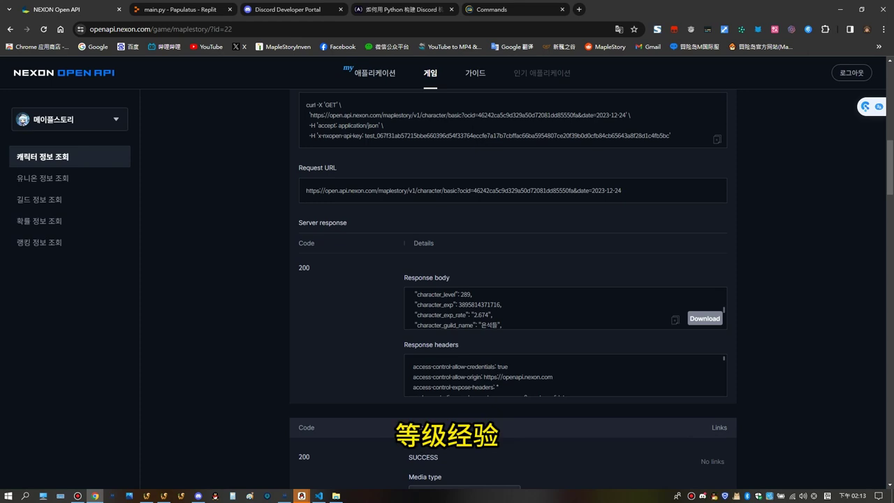
scroll(565, 307, "down", 2)
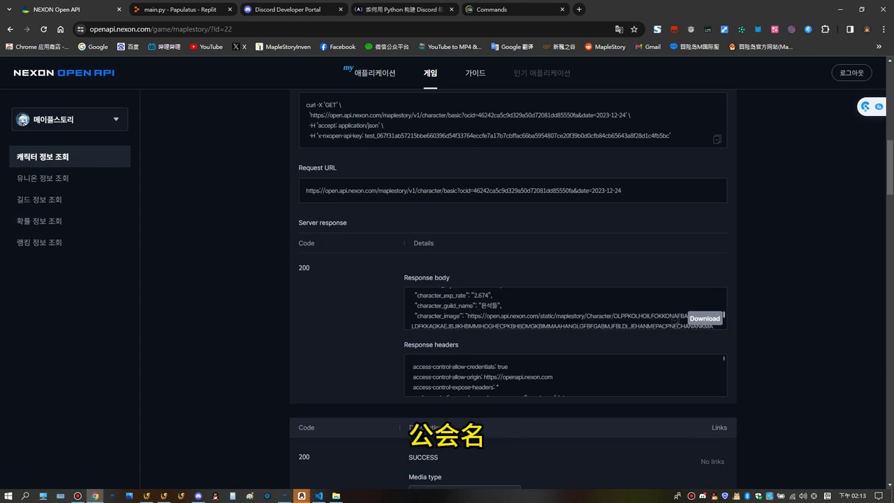
scroll(565, 308, "down", 4)
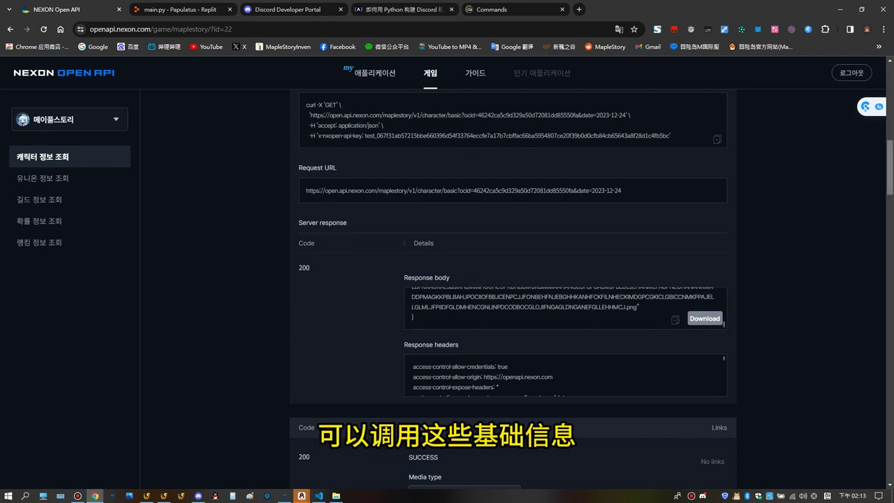
scroll(513, 272, "up", 12)
left_click(513, 243)
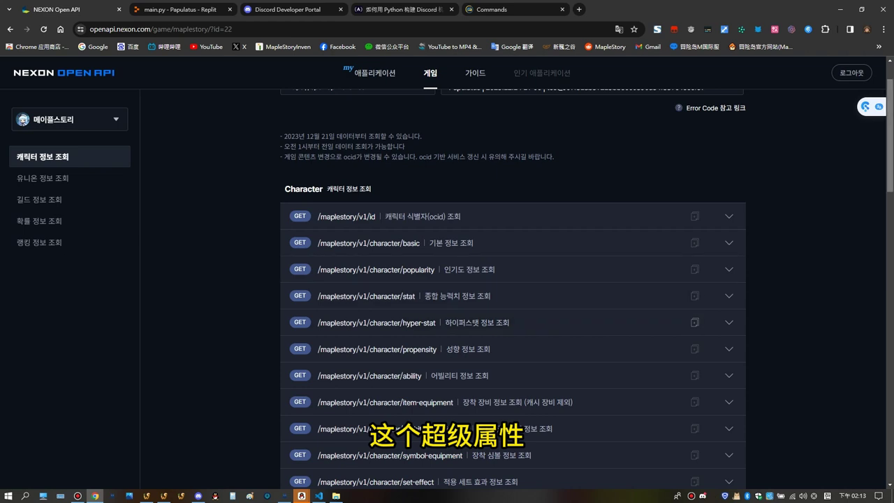
Step: Look through the remaining character endpoints and run a trial request on /maplestory/v1/character/dojang with the copied ocid and the date 2023-12-24
scroll(694, 252, "down", 2)
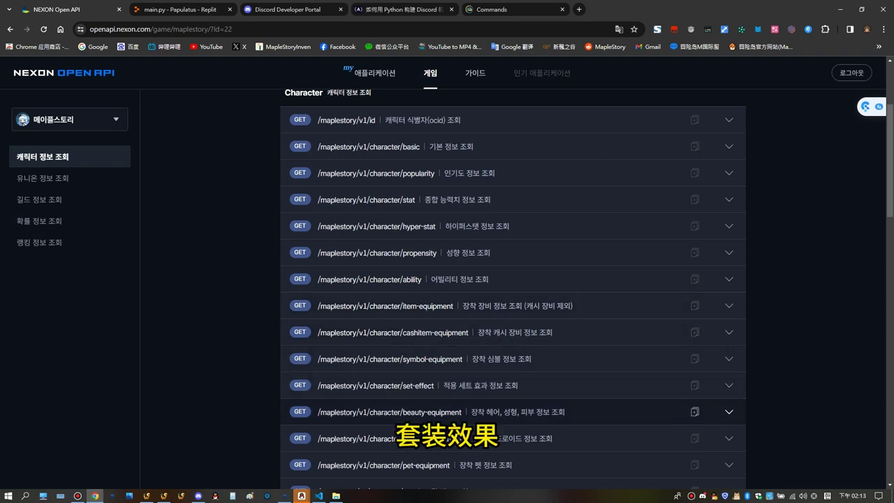
scroll(513, 412, "down", 3)
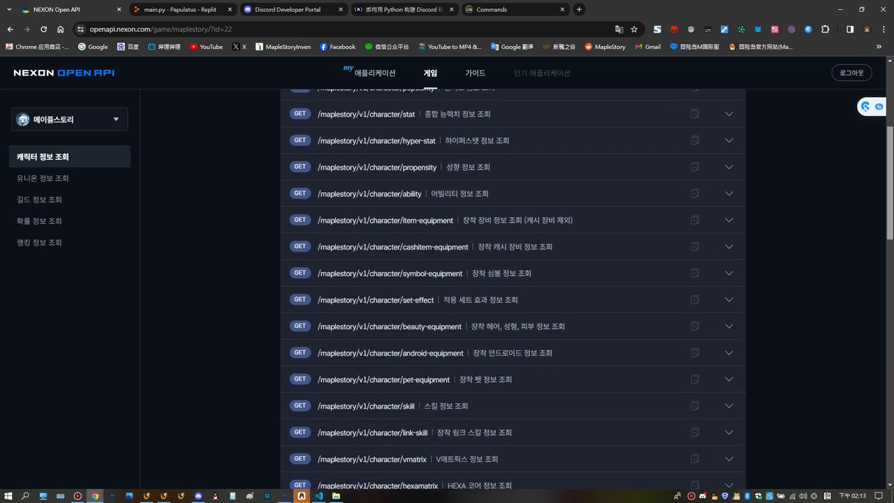
scroll(513, 331, "down", 3)
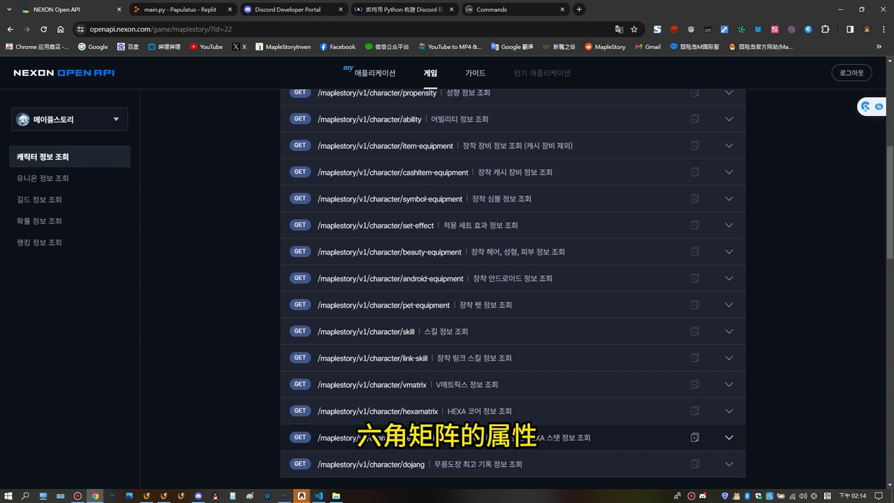
scroll(513, 437, "down", 3)
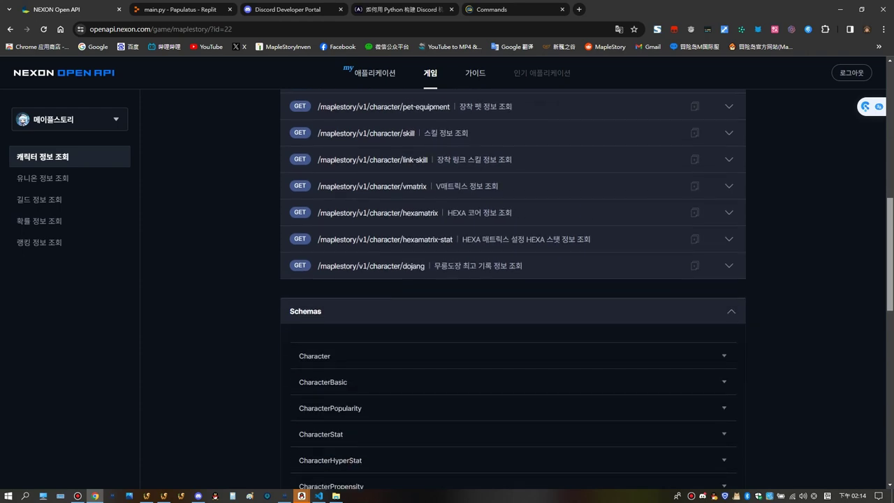
left_click(513, 266)
scroll(513, 294, "down", 5)
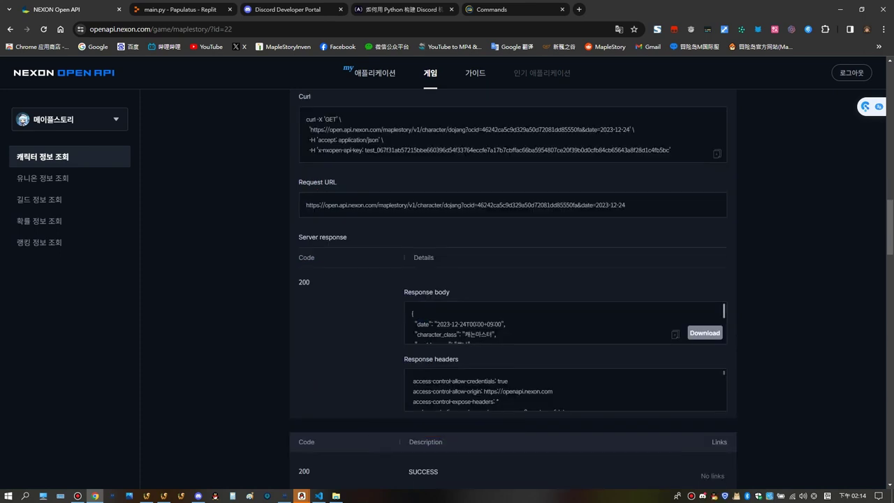
Step: Examine the dojang response body, including the character class, world name, best floor and record date
scroll(564, 322, "down", 1)
scroll(564, 323, "down", 1)
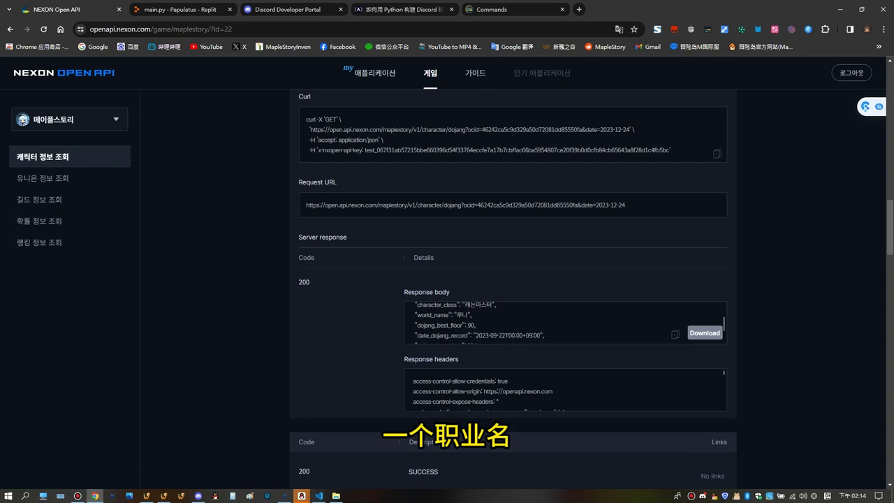
left_click_drag(428, 325, 478, 323)
left_click(467, 335)
left_click(480, 325)
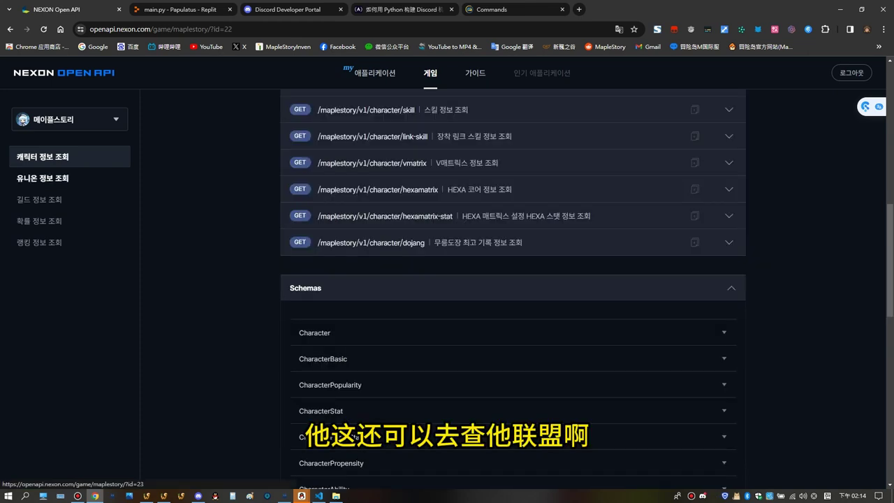
Step: Run a trial union request with the copied ocid and the date 2023-12-24, and examine union_level and union_grade in the response
left_click(42, 178)
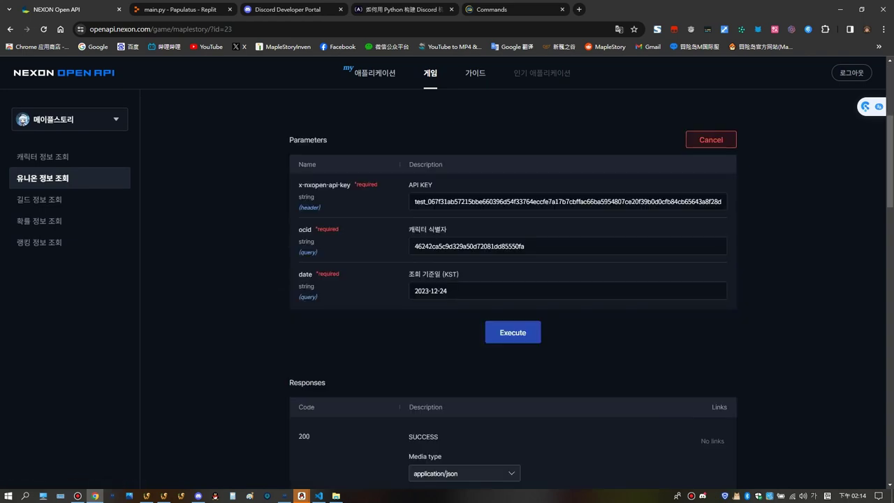
left_click(513, 332)
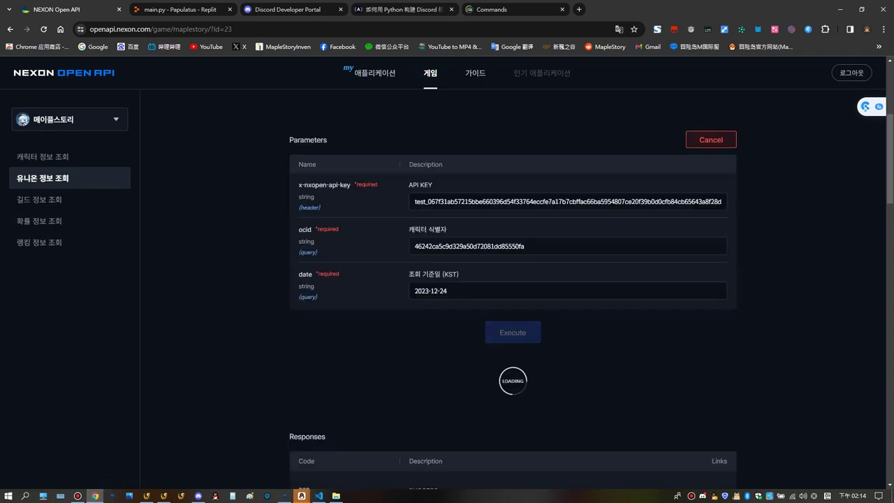
scroll(559, 300, "down", 6)
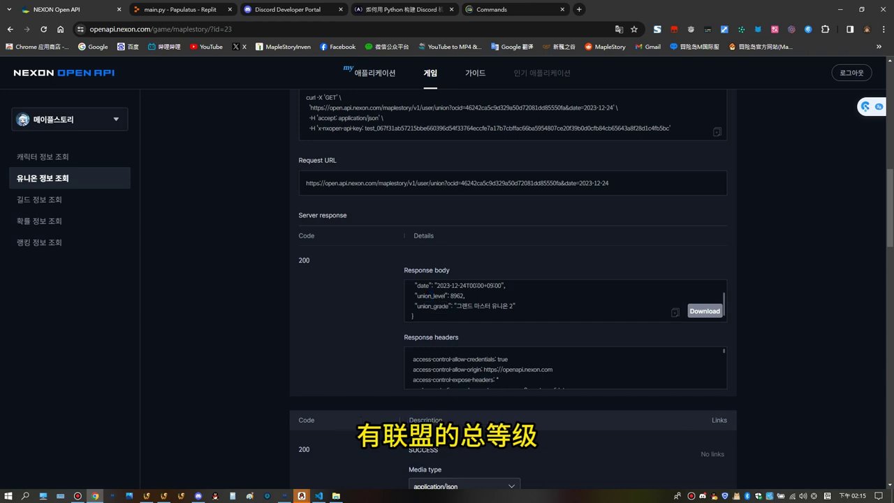
left_click_drag(415, 306, 448, 305)
scroll(451, 308, "down", 1)
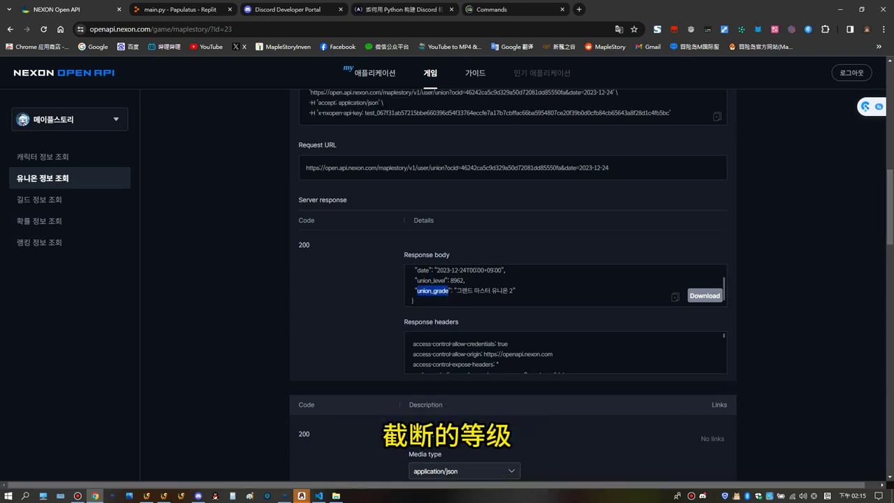
Step: Open the guild information endpoints and expand /maplestory/v1/guild/id to show its required parameters
left_click(39, 199)
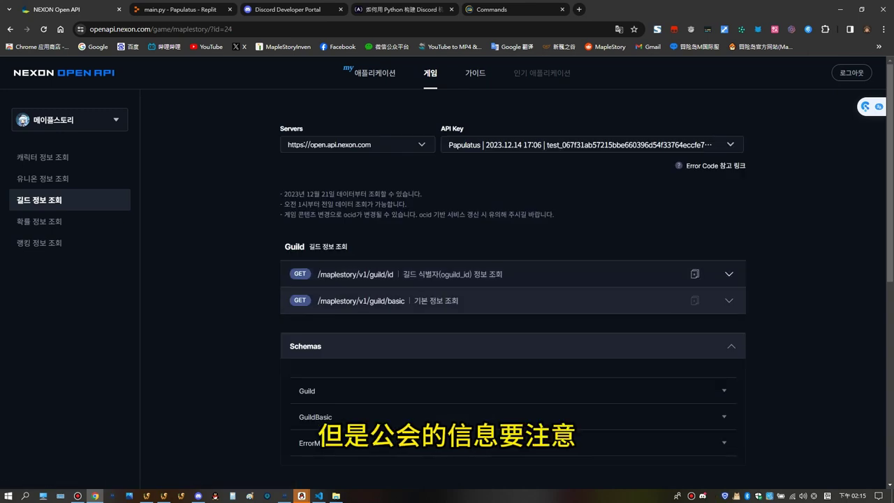
left_click(513, 274)
scroll(513, 274, "up", 3)
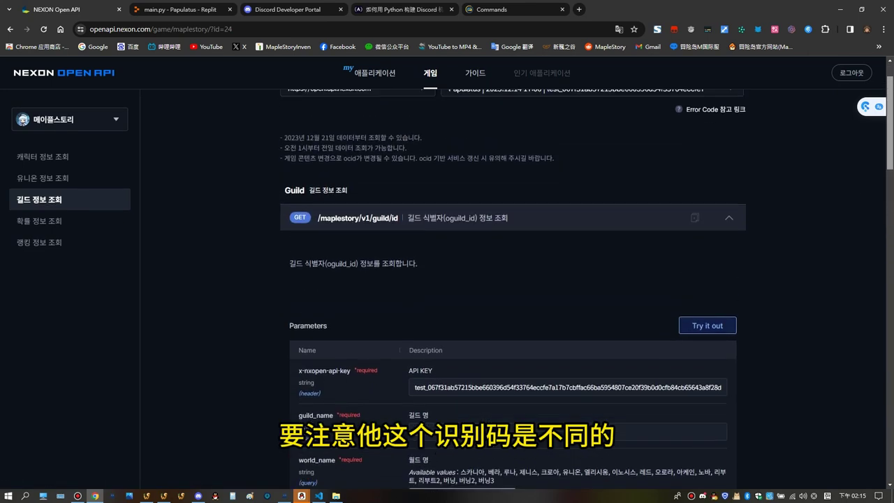
scroll(513, 314, "down", 2)
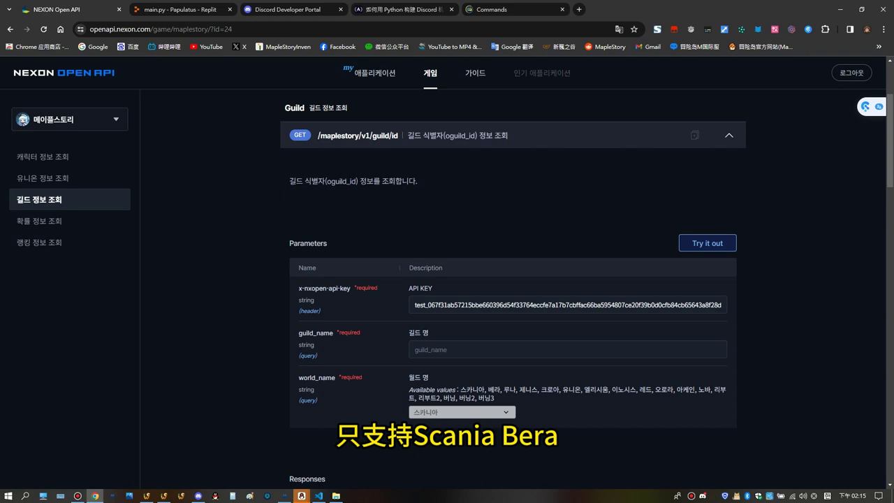
Step: Examine the available world_name values of the guild id endpoint, such as 스카니아, 오로라 and 아케인
left_click_drag(460, 389, 486, 390)
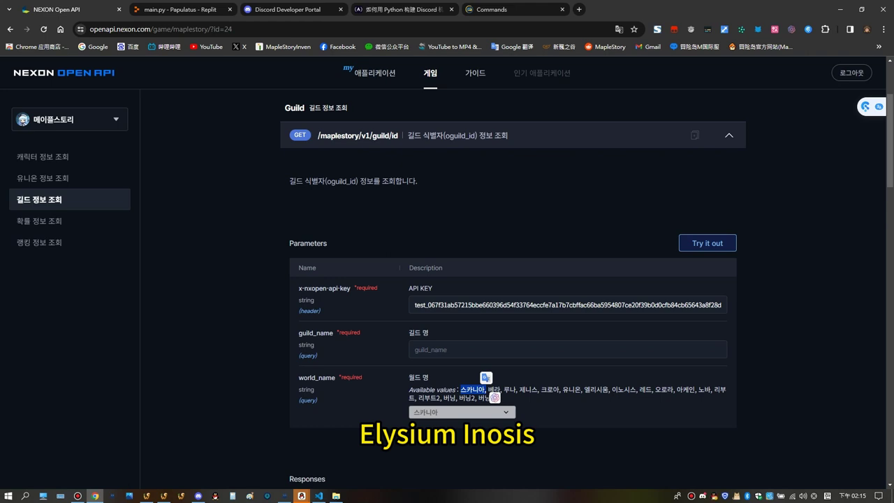
left_click(412, 423)
left_click(669, 390)
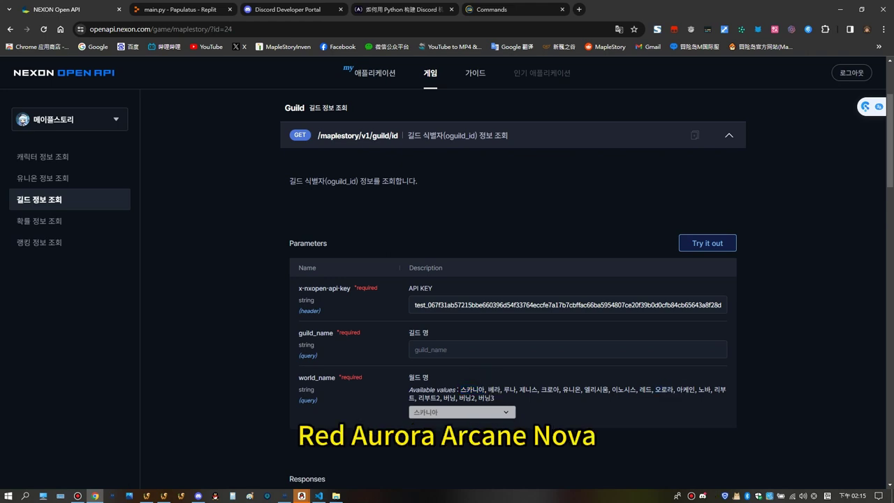
left_click_drag(677, 390, 694, 390)
left_click(695, 389)
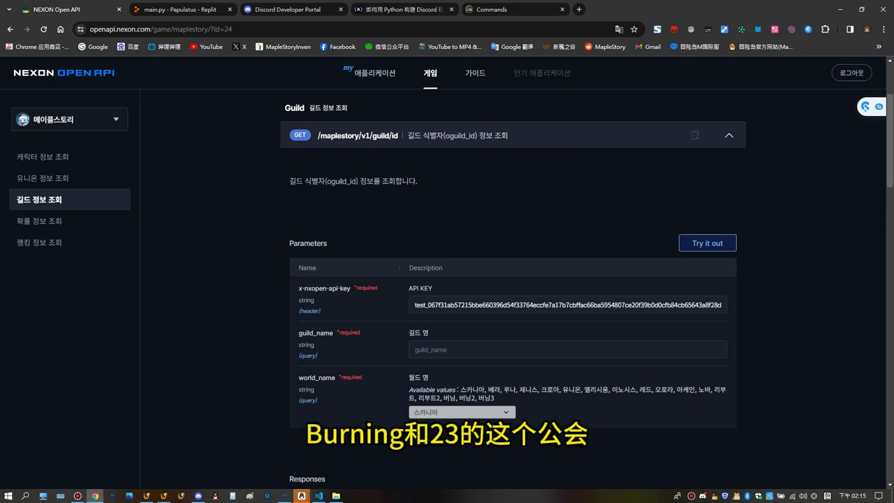
Step: Open the probability information endpoints, expand /maplestory/legacy/ouid and examine its key parameter and the ouid field of the example response
left_click(39, 221)
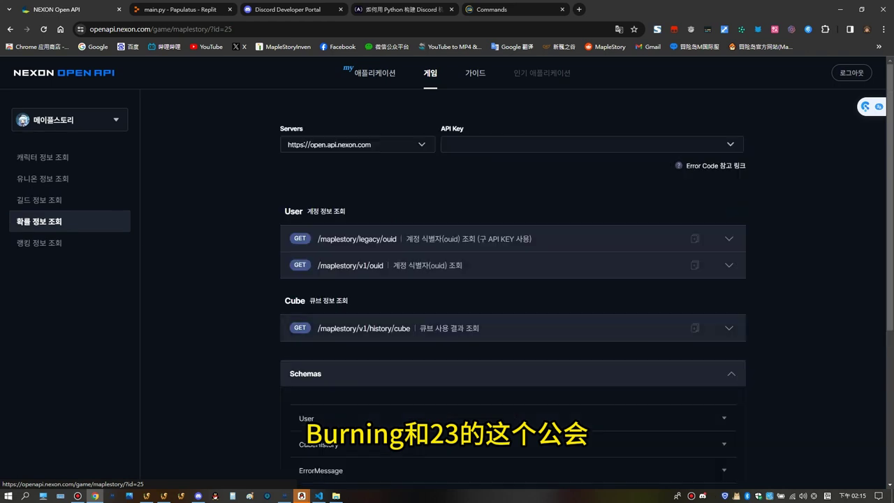
left_click(728, 227)
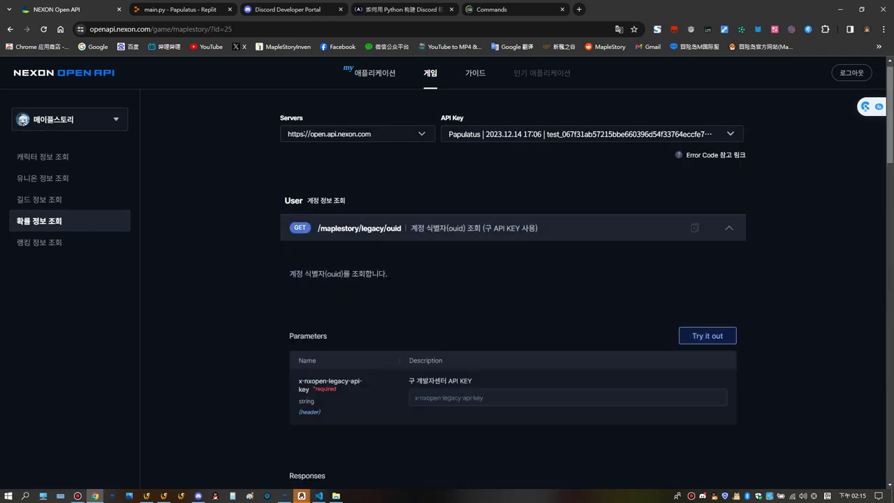
scroll(513, 293, "down", 2)
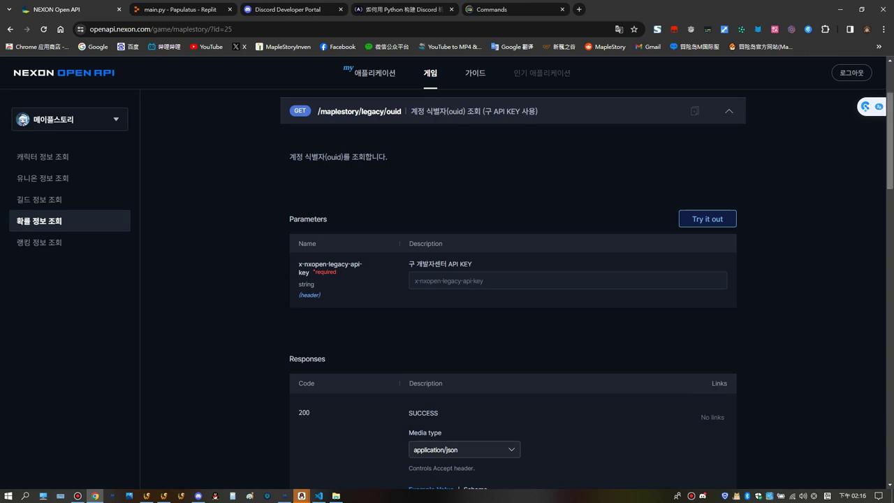
scroll(513, 289, "down", 3)
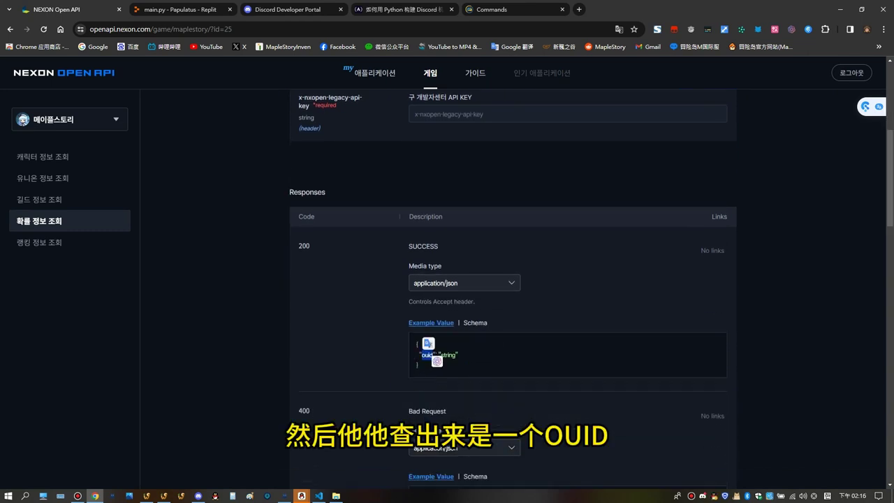
triple_click(429, 354)
left_click(429, 354)
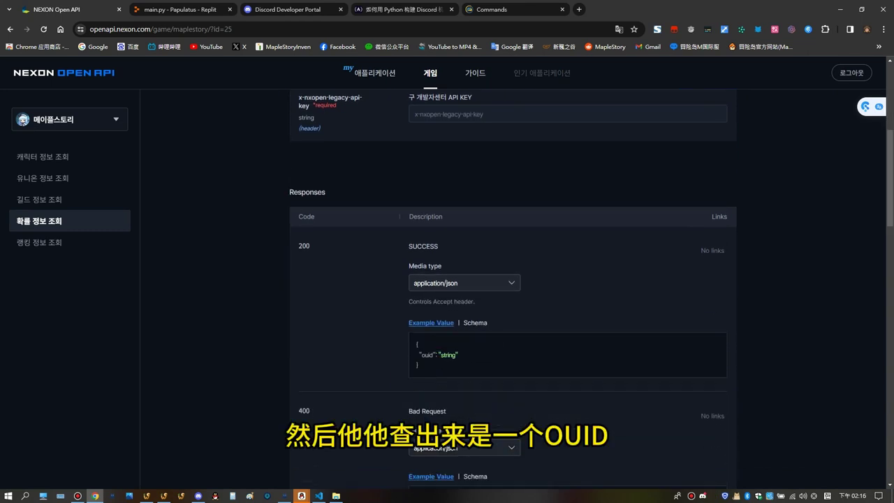
Step: Collapse the /maplestory/legacy/ouid endpoint and expand /maplestory/v1/history/cube to view its parameters
left_click_drag(889, 178, 889, 124)
left_click(676, 195)
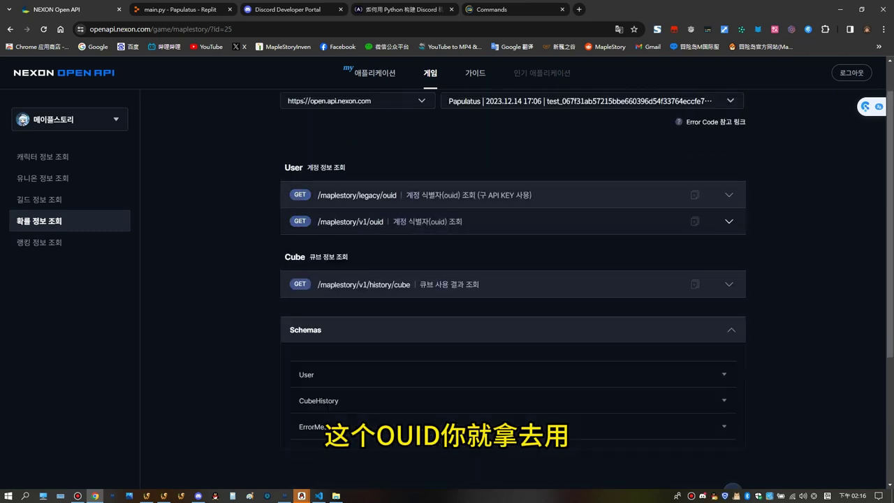
left_click(676, 284)
scroll(676, 285, "down", 3)
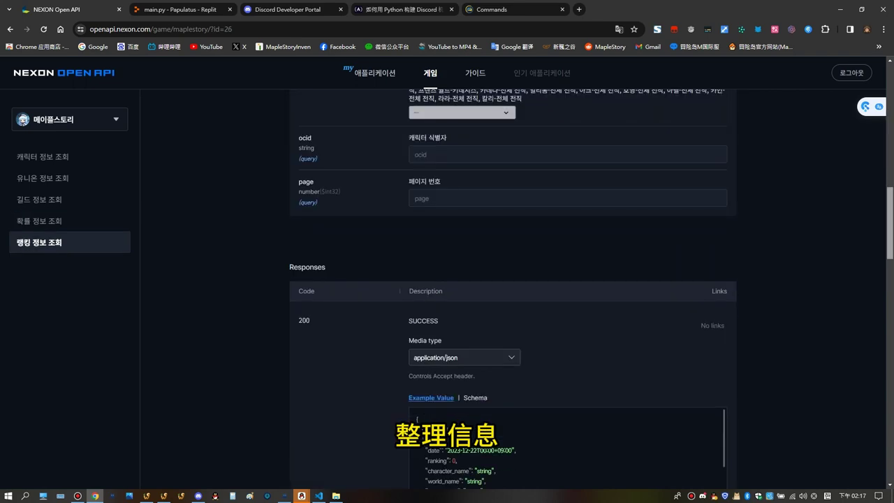
Step: Look through the ranking endpoints, from overall to achievement, and their list of schemas
scroll(513, 293, "up", 10)
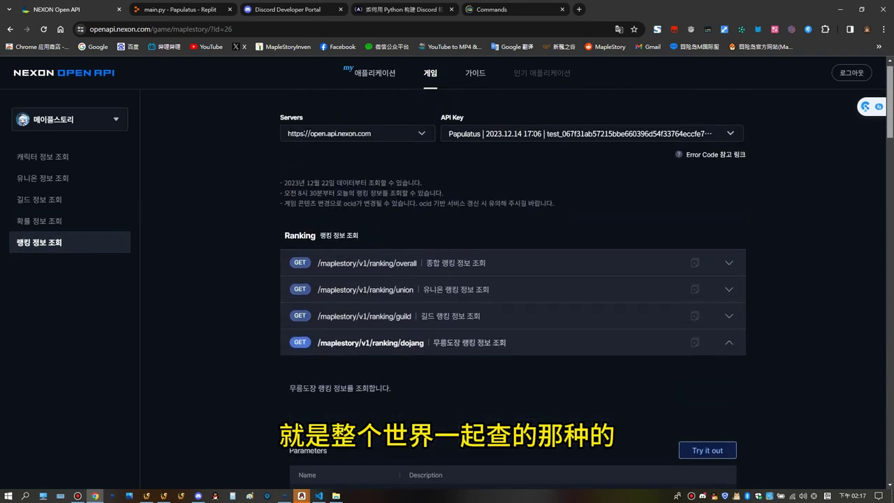
scroll(513, 293, "down", 1)
scroll(514, 293, "down", 5)
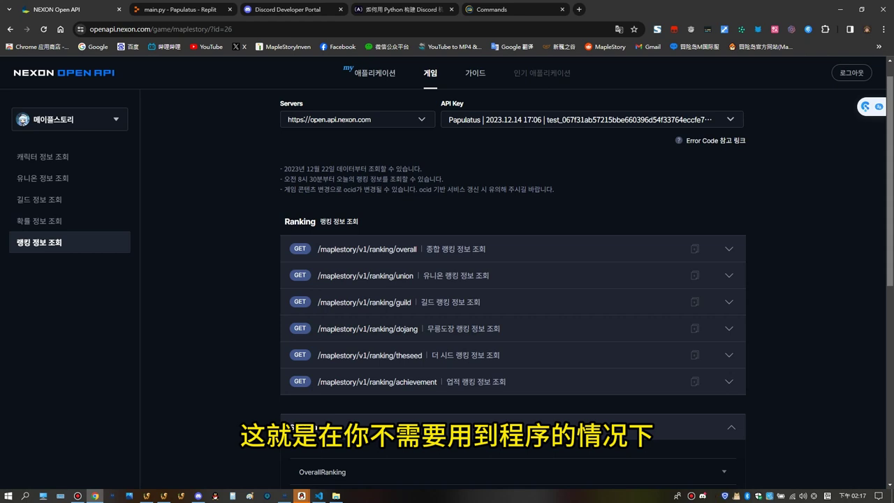
scroll(513, 293, "down", 3)
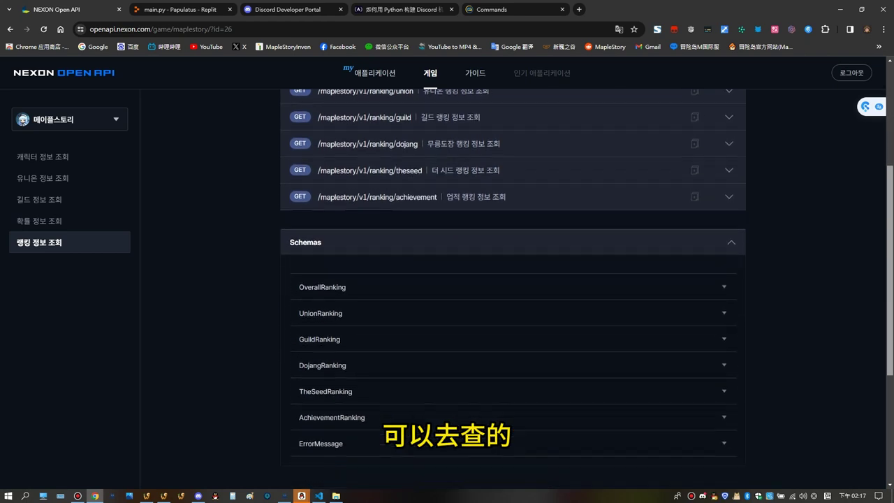
scroll(513, 293, "up", 2)
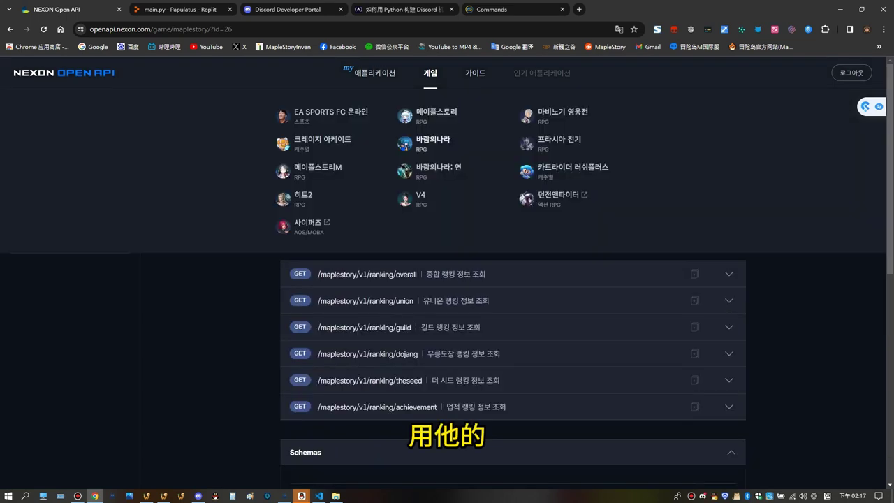
Step: Open the guide page API 사용하기 and look through its request instructions down to the Java sample code
mouse_move(475, 73)
left_click(379, 168)
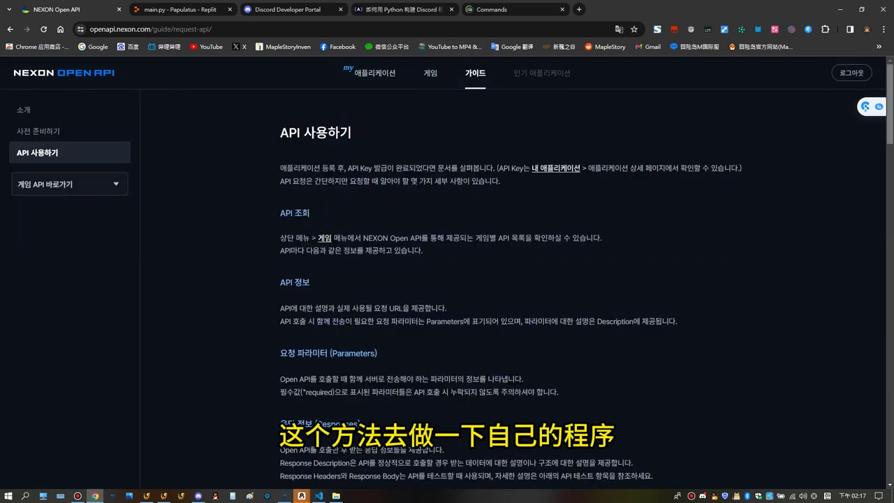
scroll(513, 293, "down", 10)
scroll(513, 293, "down", 3)
scroll(513, 293, "up", 3)
scroll(513, 293, "down", 10)
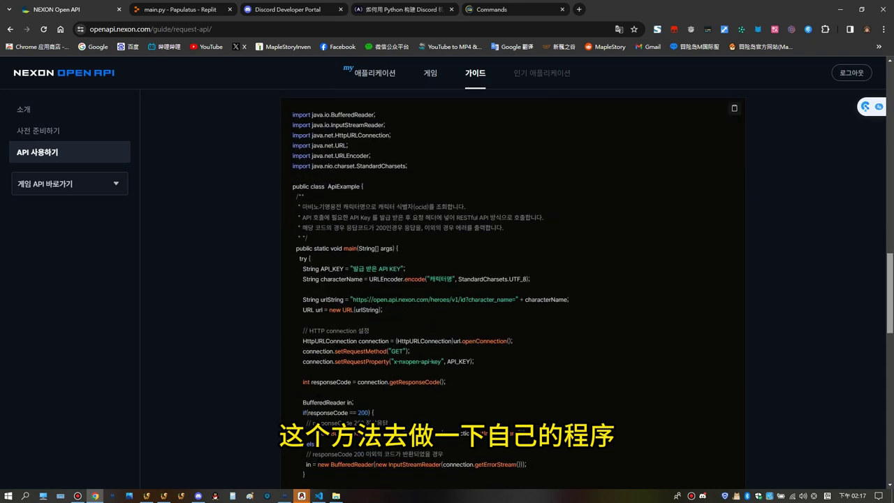
Step: View the guide's Python sample code and switch to main.py of the Papulatus project on Replit
scroll(513, 293, "down", 4)
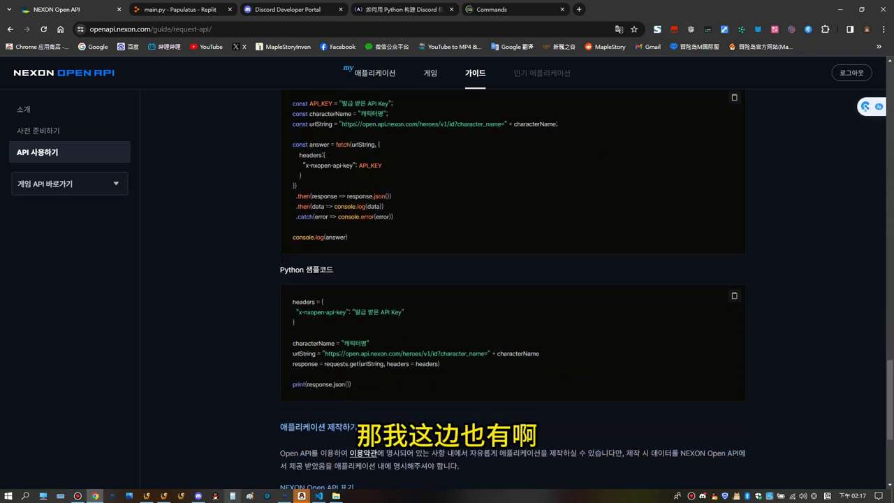
left_click(180, 10)
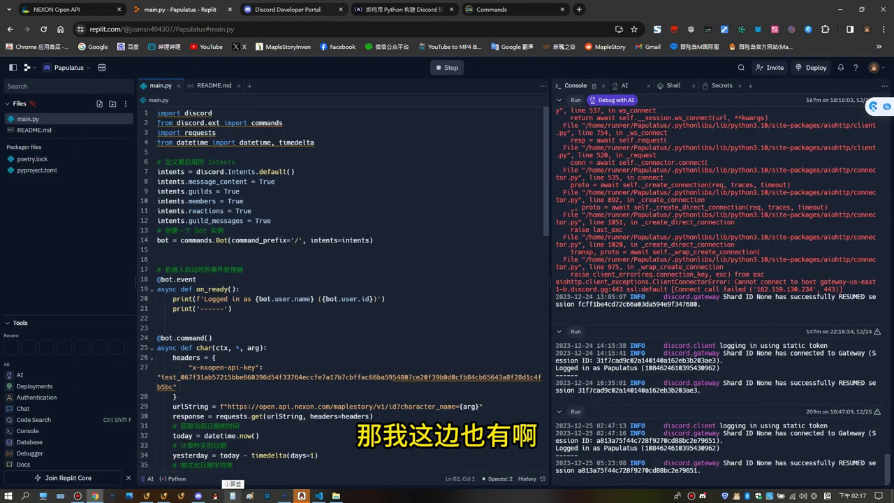
key("ctrl+shift+Tab")
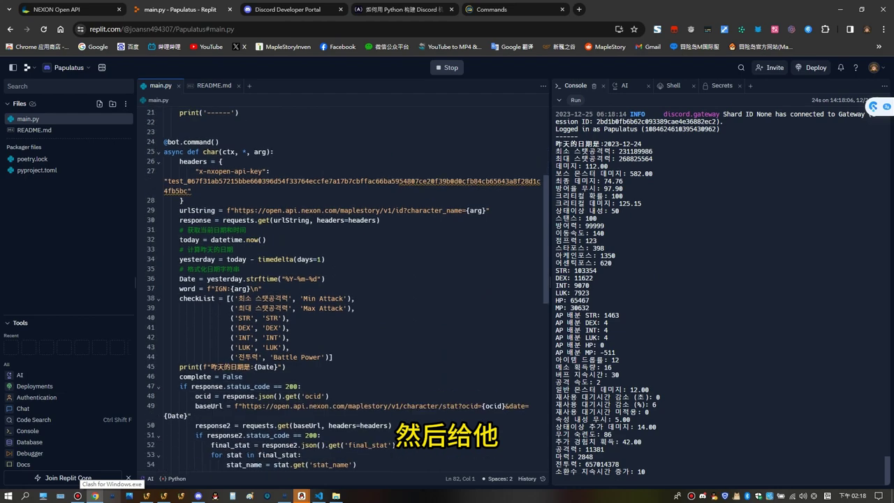
Step: Look through the char command in main.py, covering its stat, dojang and union requests, down to bot.add_command(char)
scroll(342, 286, "down", 5)
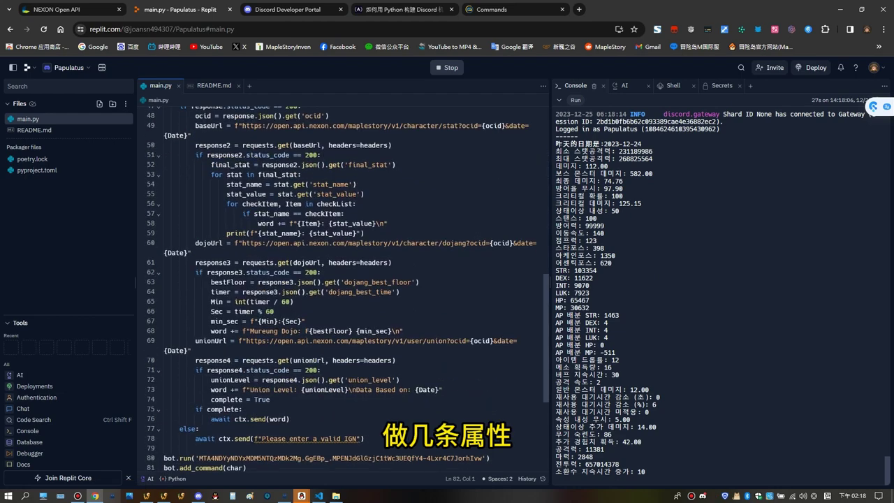
scroll(342, 286, "up", 3)
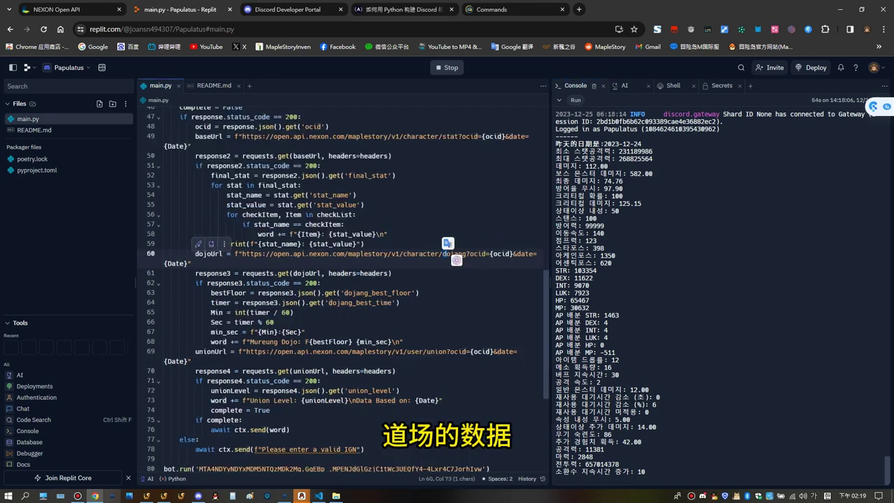
scroll(456, 259, "down", 3)
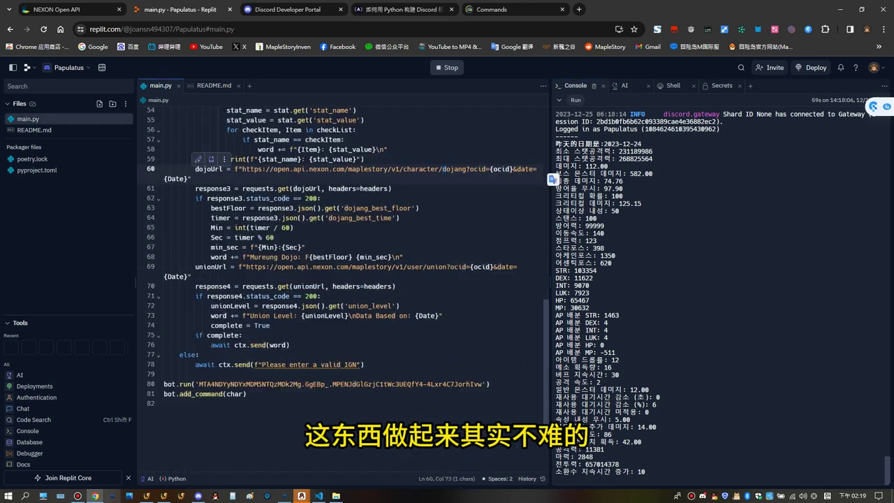
left_click(78, 496)
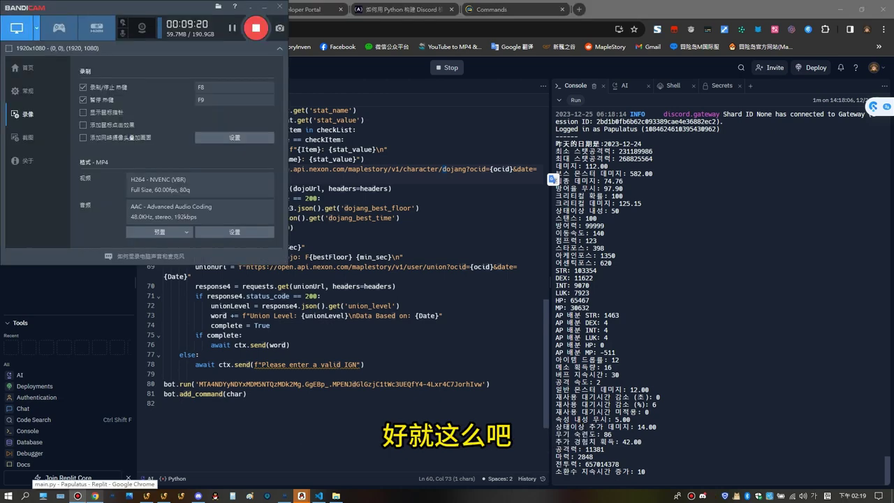